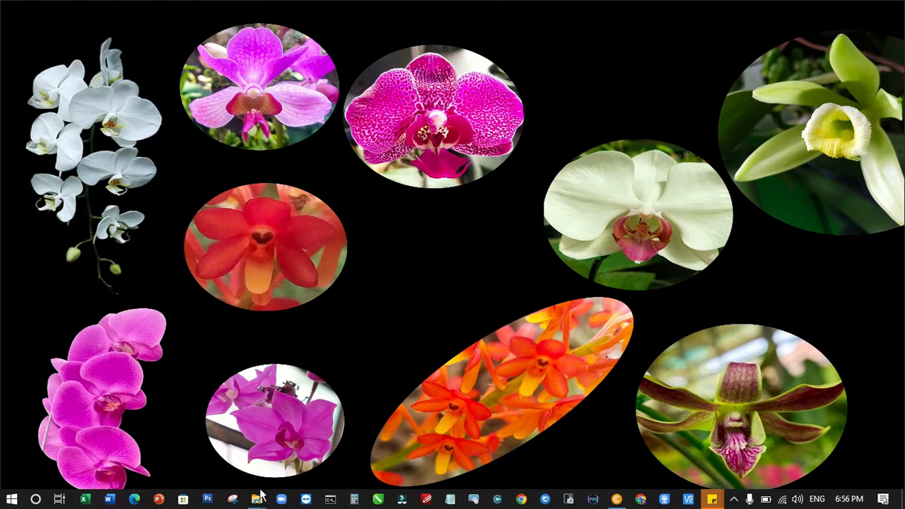
Step: Switch to the File Explorer window showing the template Sola 2022_2023 folder and widen its Type column to show full file types
{"action": "mouse_move", "coordinate": [256, 499]}
{"action": "left_click", "coordinate": [302, 453]}
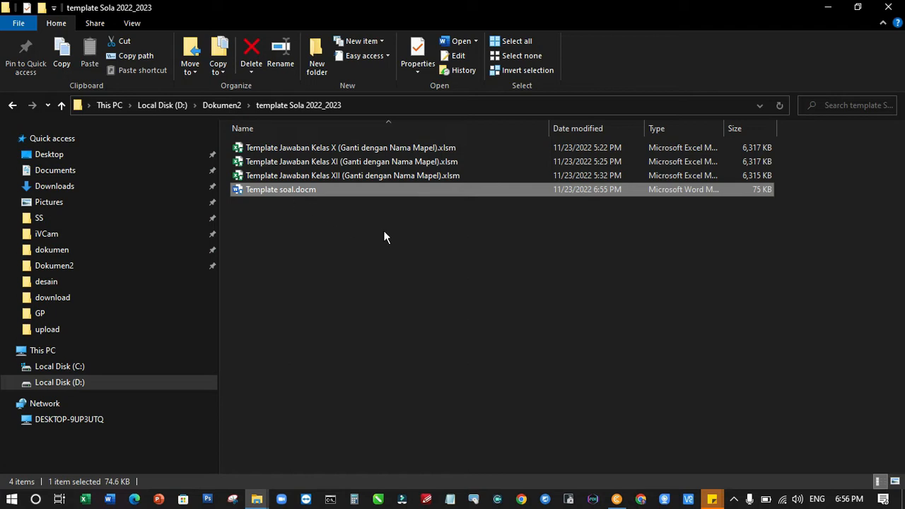
{"action": "left_click_drag", "start_coordinate": [725, 127], "coordinate": [808, 143]}
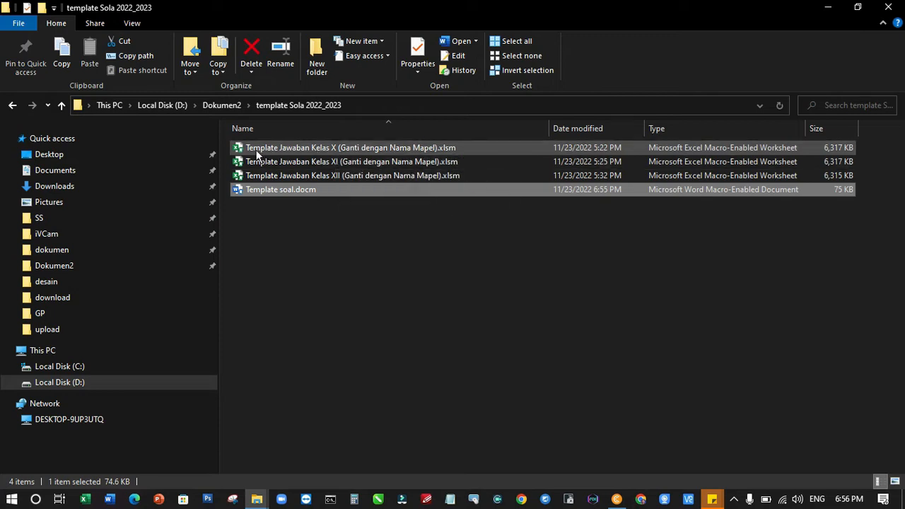
{"action": "left_click", "coordinate": [343, 148]}
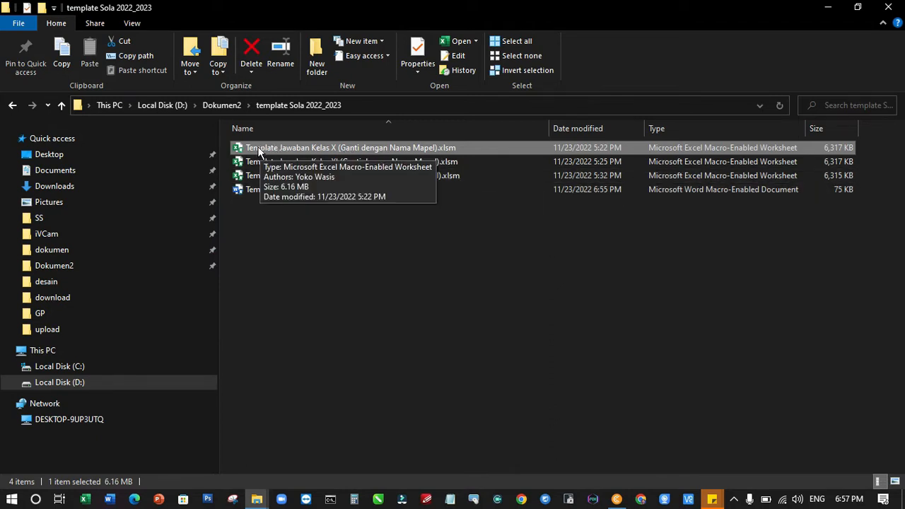
{"action": "right_click", "coordinate": [373, 151]}
{"action": "left_click", "coordinate": [417, 432]}
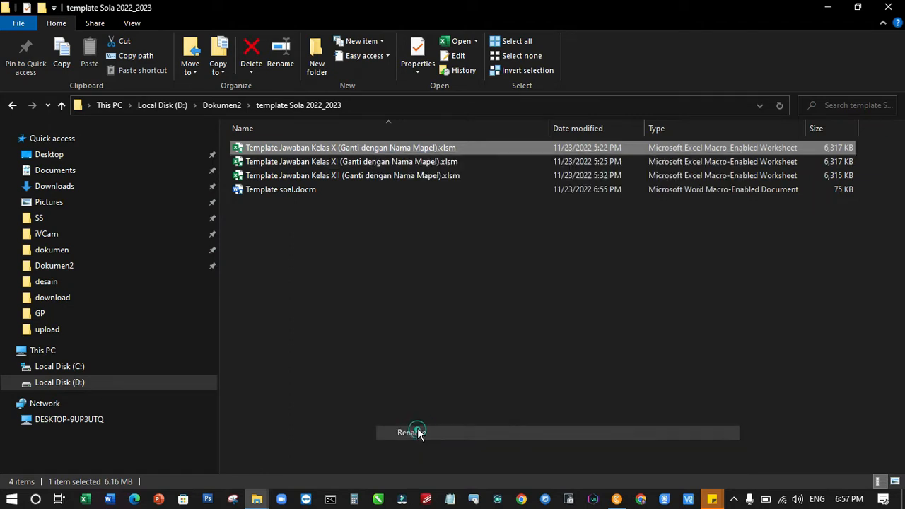
{"action": "left_click", "coordinate": [330, 342]}
{"action": "left_click", "coordinate": [318, 151]}
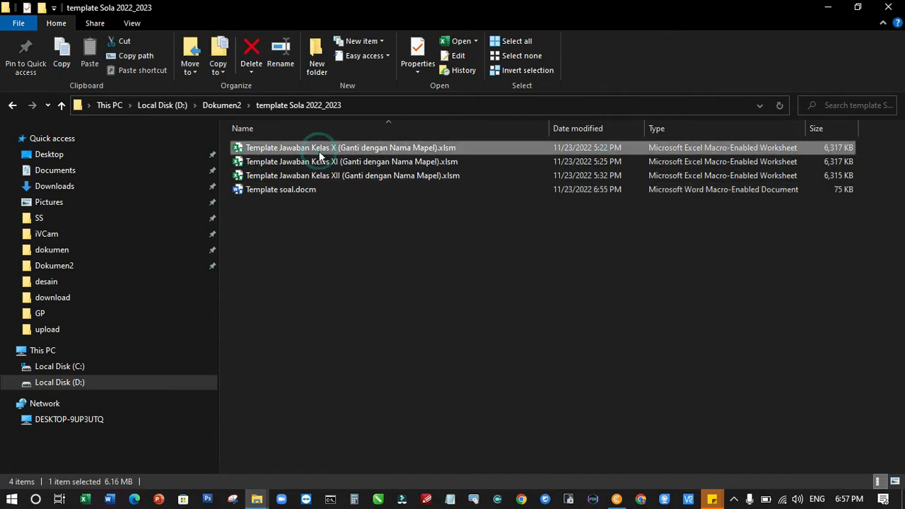
{"action": "left_click", "coordinate": [318, 151]}
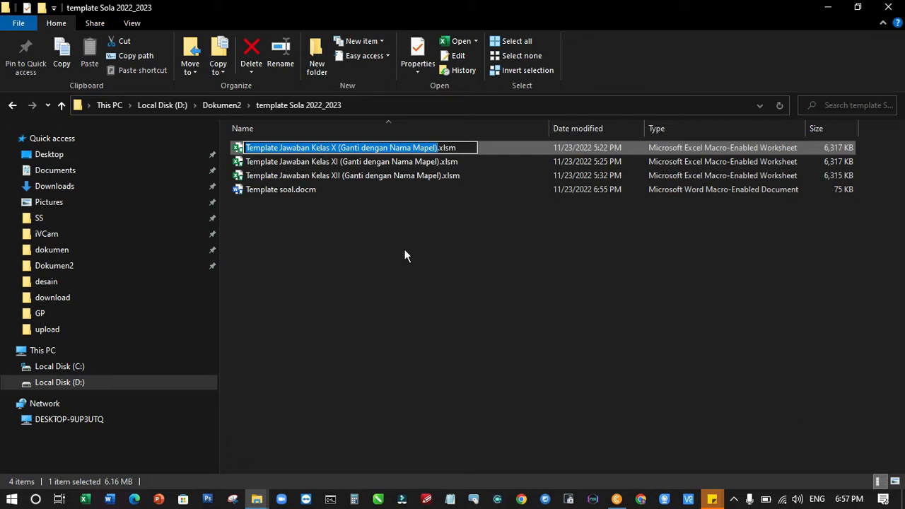
{"action": "left_click", "coordinate": [362, 297]}
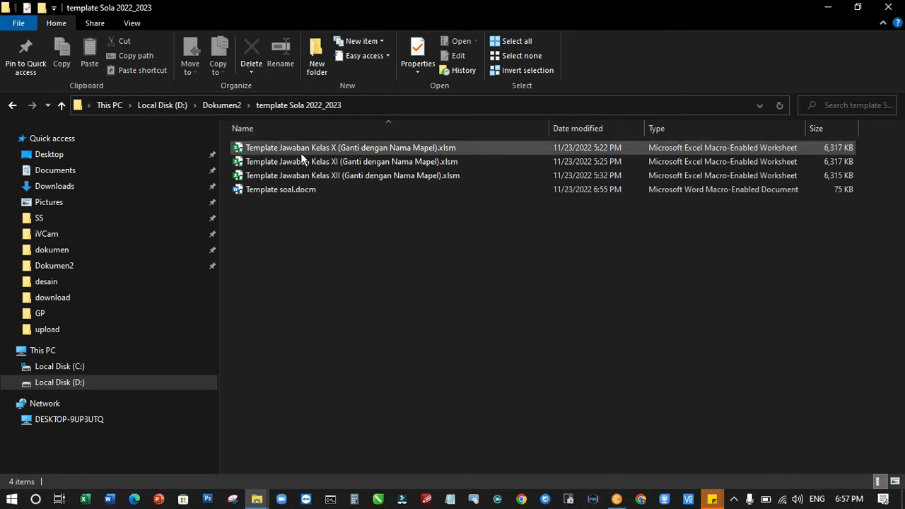
Step: Open the Template Jawaban Kelas X (Ganti dengan Nama Mapel).xlsm workbook at the beginning of its SOAL sheet
{"action": "left_click", "coordinate": [323, 148]}
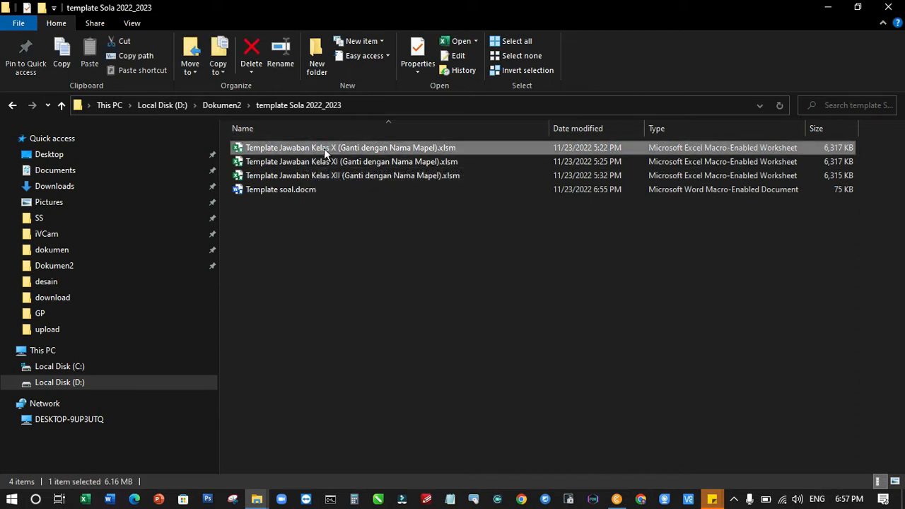
{"action": "double_click", "coordinate": [324, 148]}
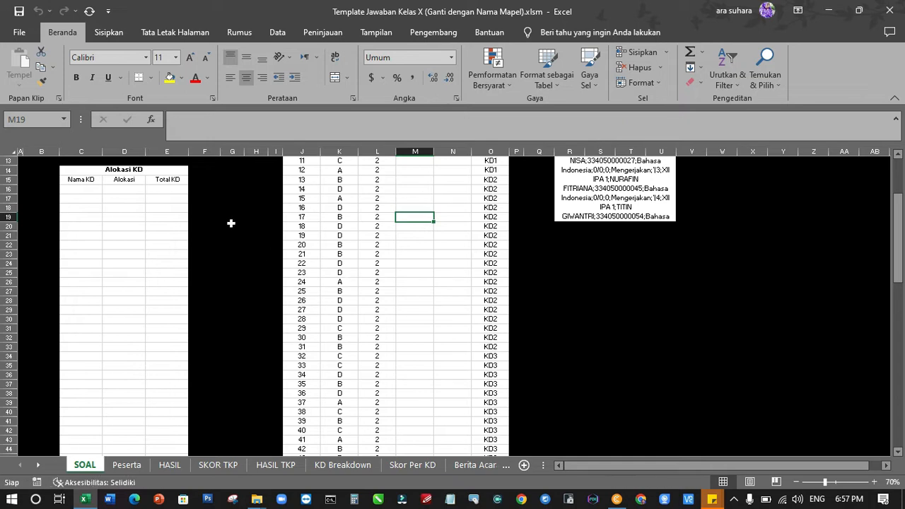
{"action": "scroll", "coordinate": [231, 223], "scroll_direction": "up", "scroll_amount": 4}
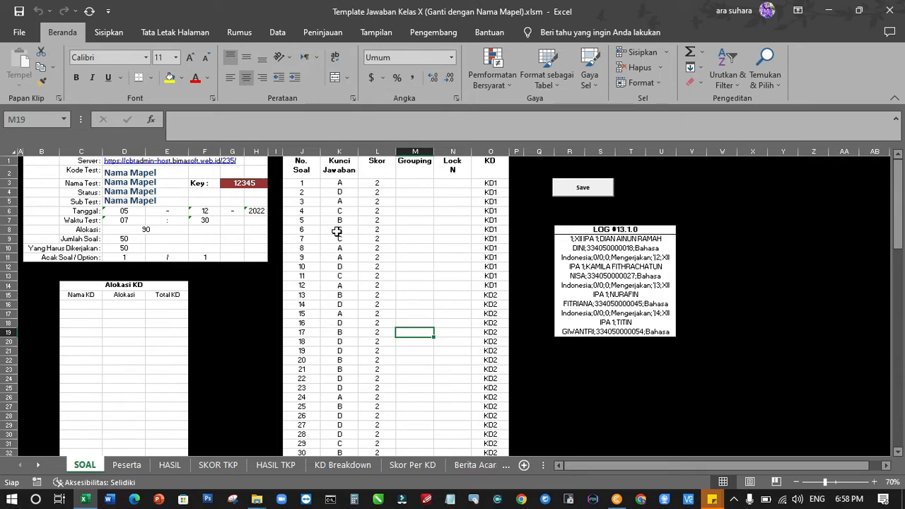
{"action": "left_click", "coordinate": [340, 182]}
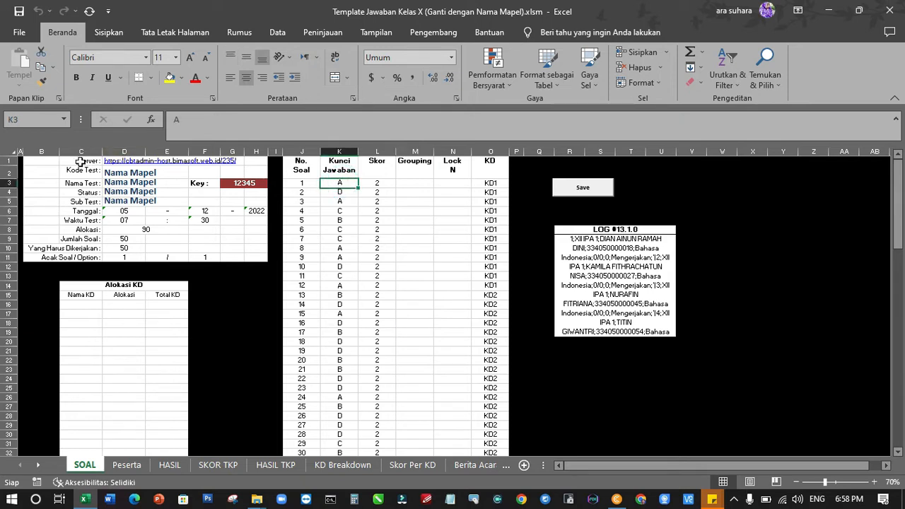
Step: Set the Kode Test value in cell D2 to Matematika X
{"action": "left_click", "coordinate": [122, 174]}
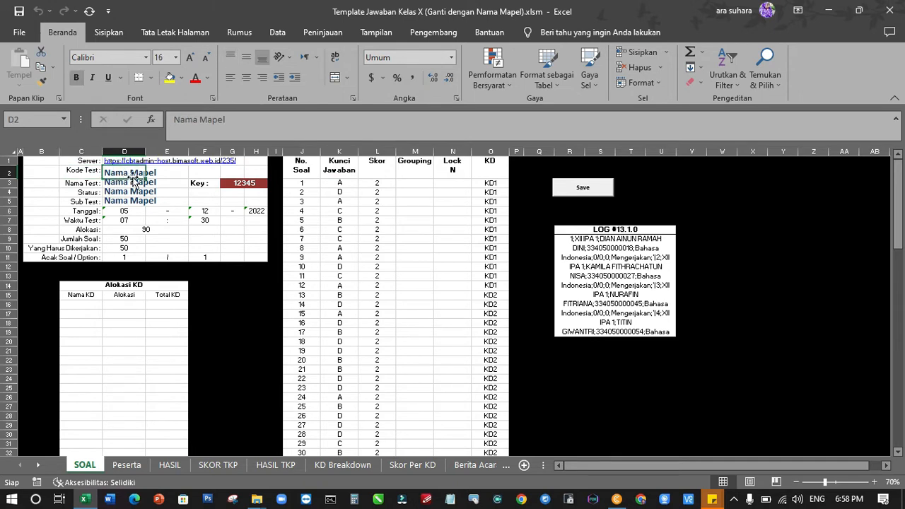
{"action": "type", "text": "Matema"}
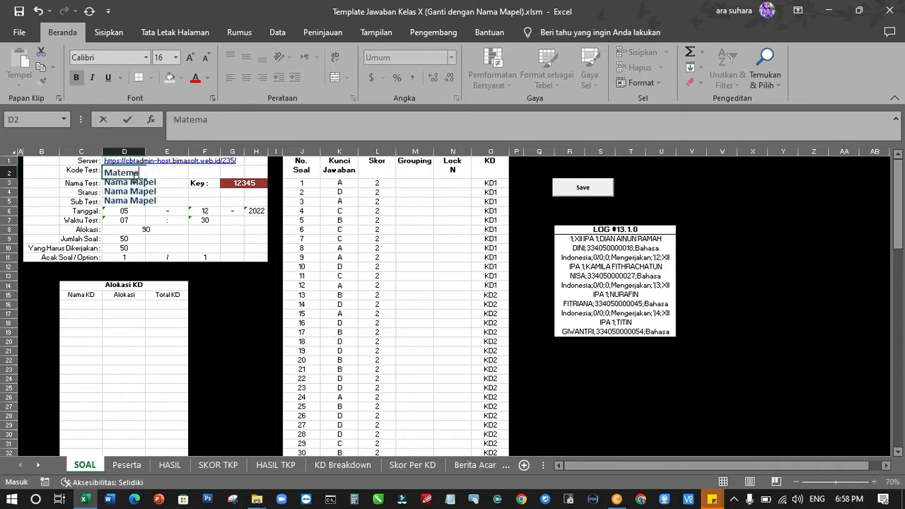
{"action": "type", "text": "tika X"}
{"action": "type", "text": "ABC"}
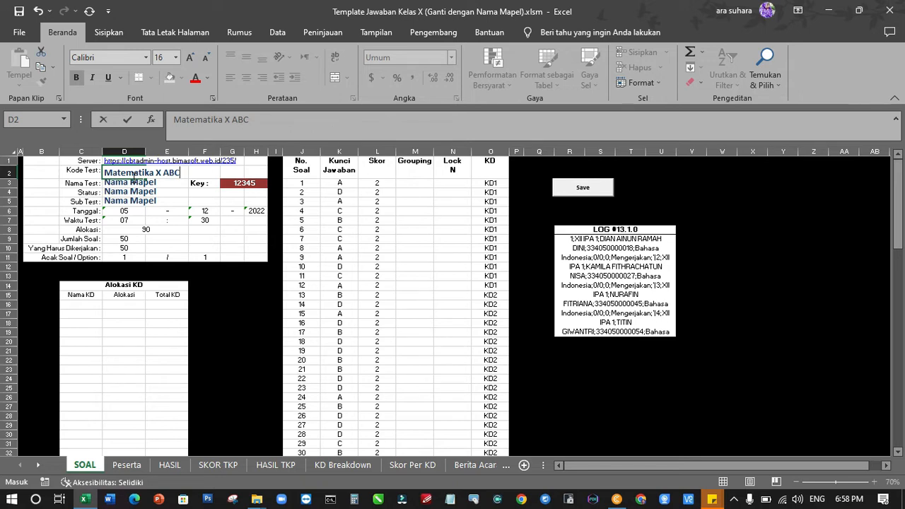
{"action": "key", "text": "BackSpace"}
{"action": "key", "text": "BackSpace"}
{"action": "key", "text": "BackSpace"}
{"action": "left_click", "coordinate": [134, 182]}
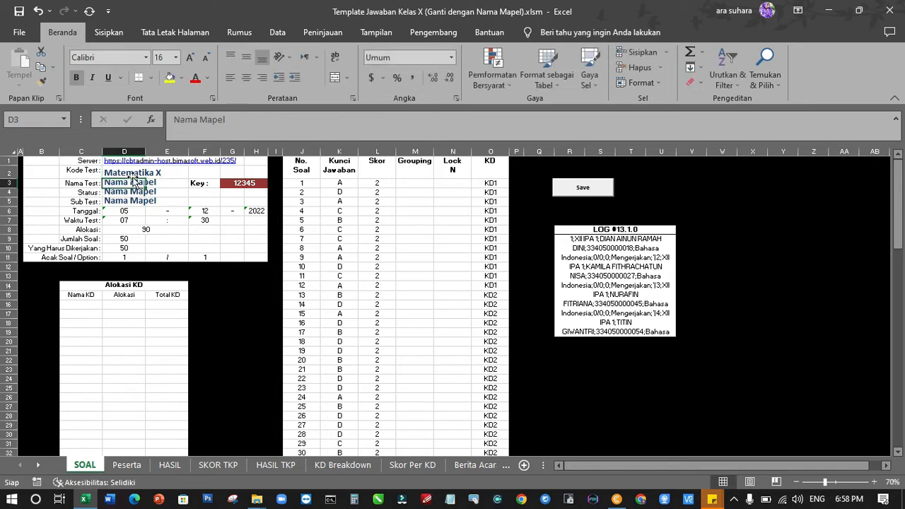
Step: Copy the Kode Test value into the Nama Test cell D3
{"action": "left_click", "coordinate": [132, 175]}
{"action": "left_click", "coordinate": [134, 182]}
{"action": "left_click", "coordinate": [132, 175]}
{"action": "key", "text": "ctrl+c"}
{"action": "left_click", "coordinate": [134, 181]}
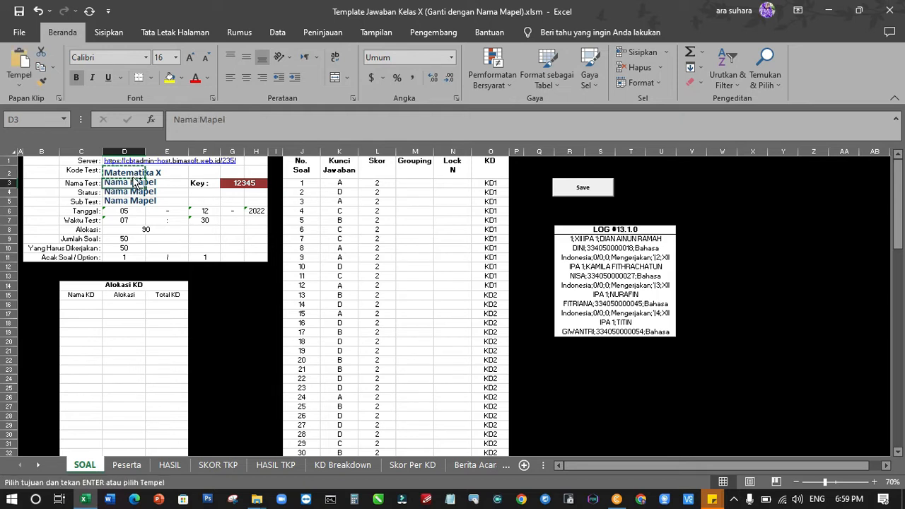
{"action": "key", "text": "ctrl+v"}
Step: Set the Status value in cell D4 to Online
{"action": "key", "text": "Down"}
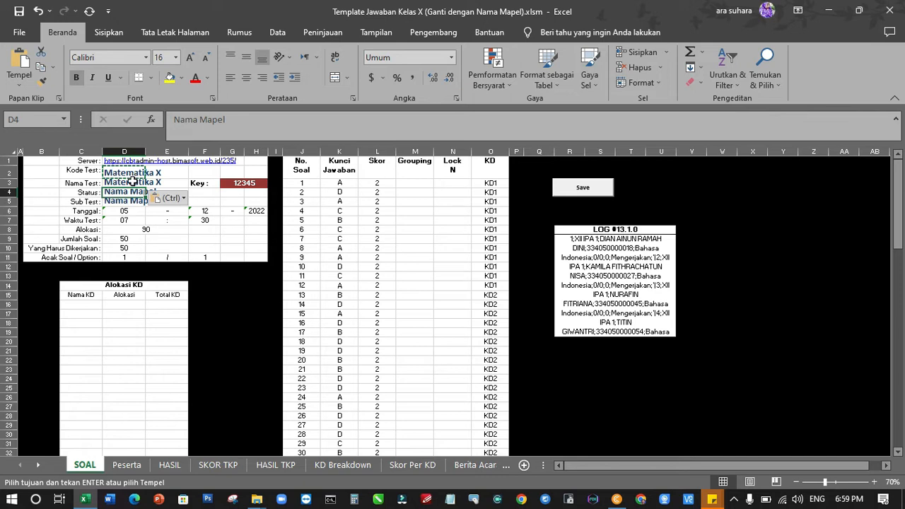
{"action": "type", "text": "Online"}
{"action": "key", "text": "Return"}
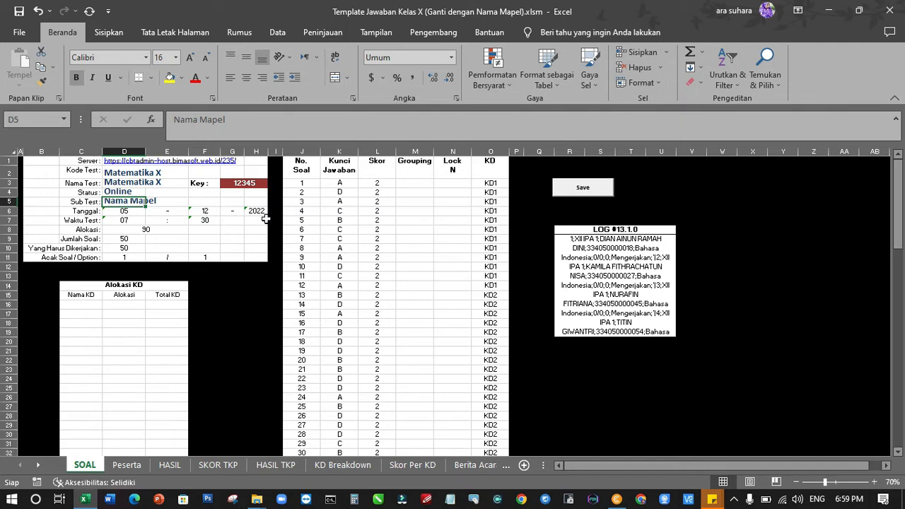
Step: Examine the Tanggal, Waktu Test, Alokasi, Jumlah Soal and Yang Harus Dikerjakan settings alongside the numbered question list
{"action": "left_click", "coordinate": [125, 212]}
{"action": "left_click", "coordinate": [205, 212]}
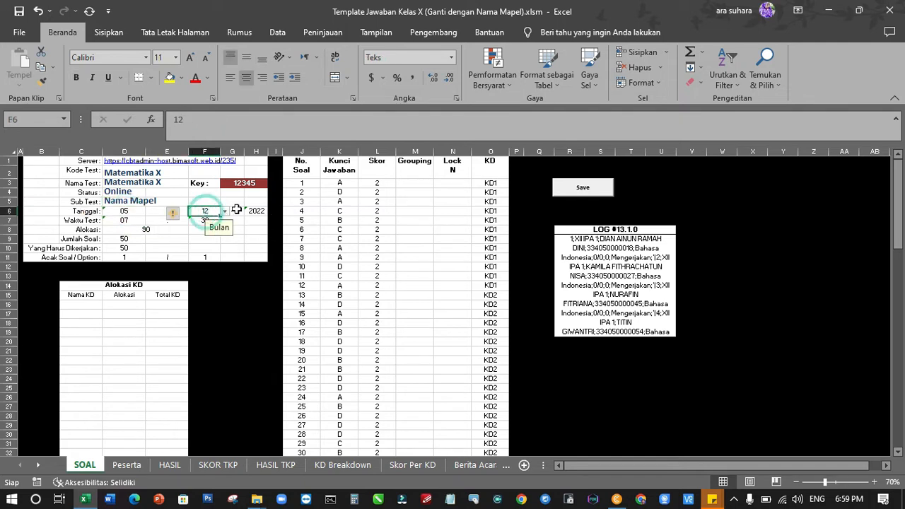
{"action": "left_click", "coordinate": [119, 219]}
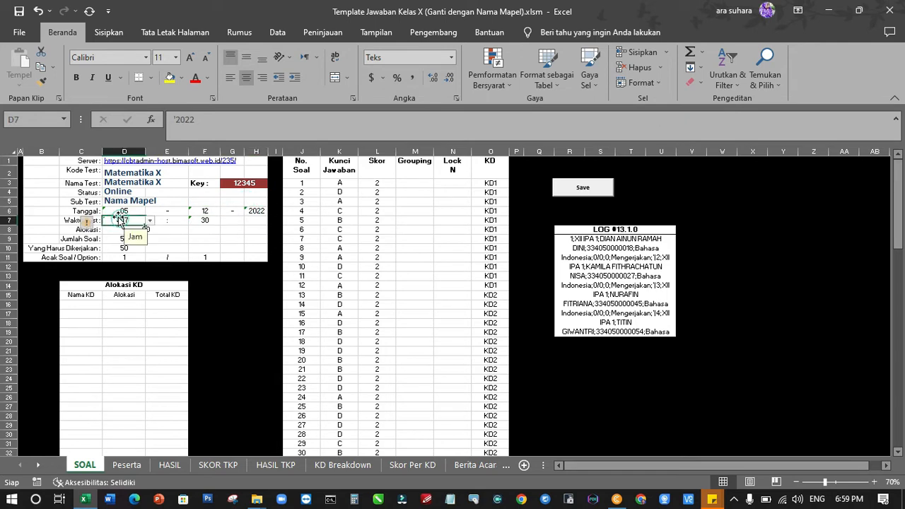
{"action": "left_click", "coordinate": [209, 221]}
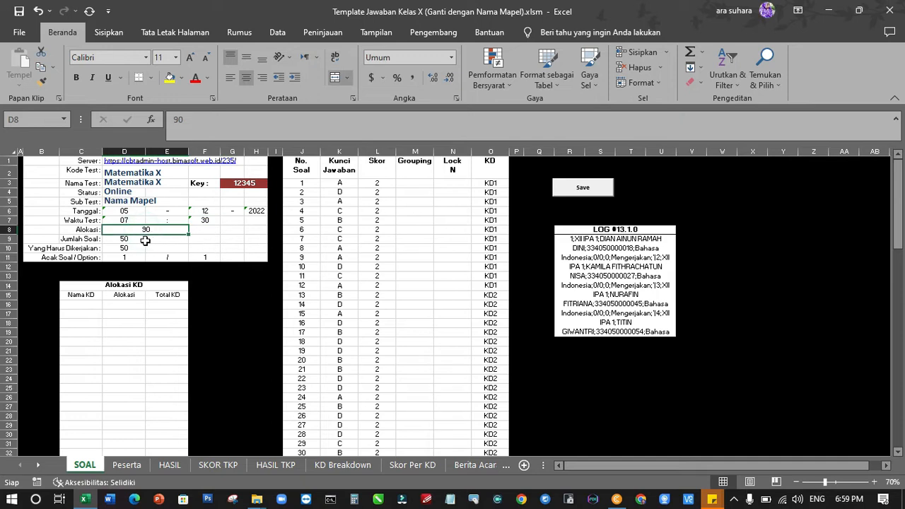
{"action": "left_click", "coordinate": [124, 238]}
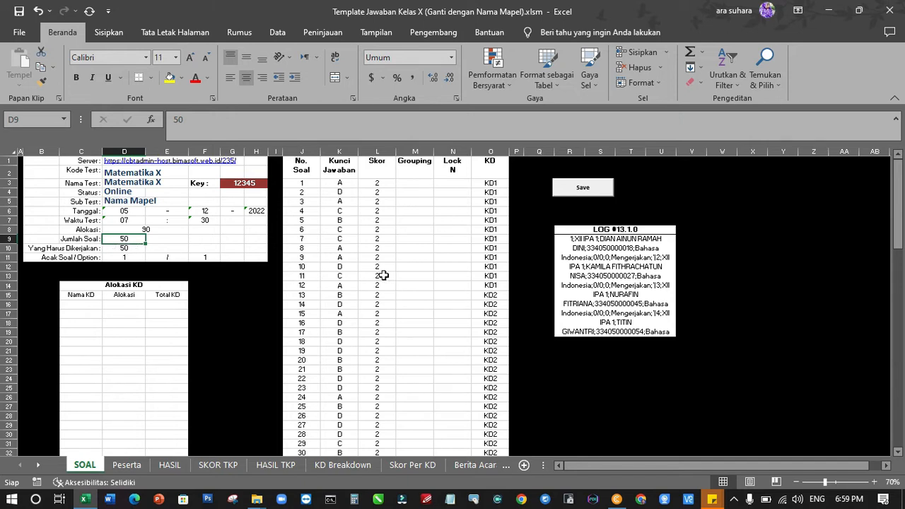
{"action": "left_click", "coordinate": [125, 248]}
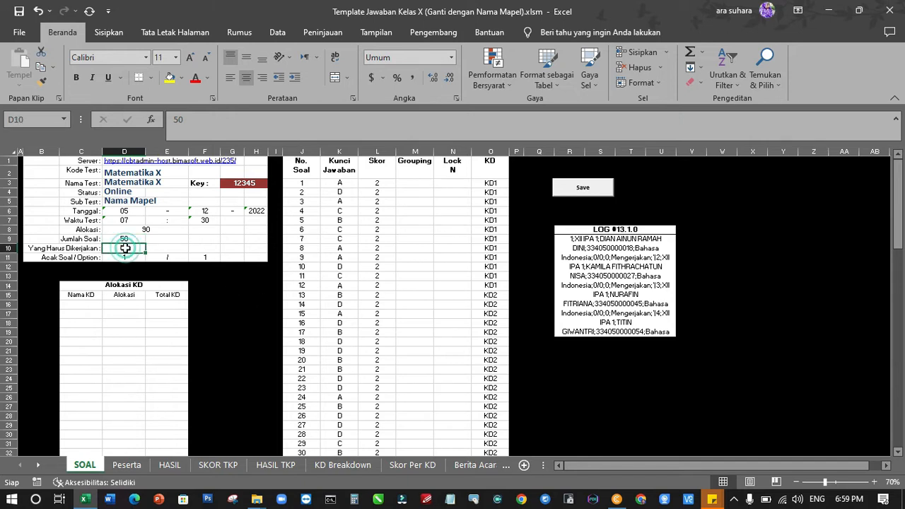
{"action": "scroll", "coordinate": [403, 297], "scroll_direction": "down", "scroll_amount": 1}
{"action": "scroll", "coordinate": [403, 297], "scroll_direction": "up", "scroll_amount": 1}
{"action": "scroll", "coordinate": [403, 297], "scroll_direction": "down", "scroll_amount": 1}
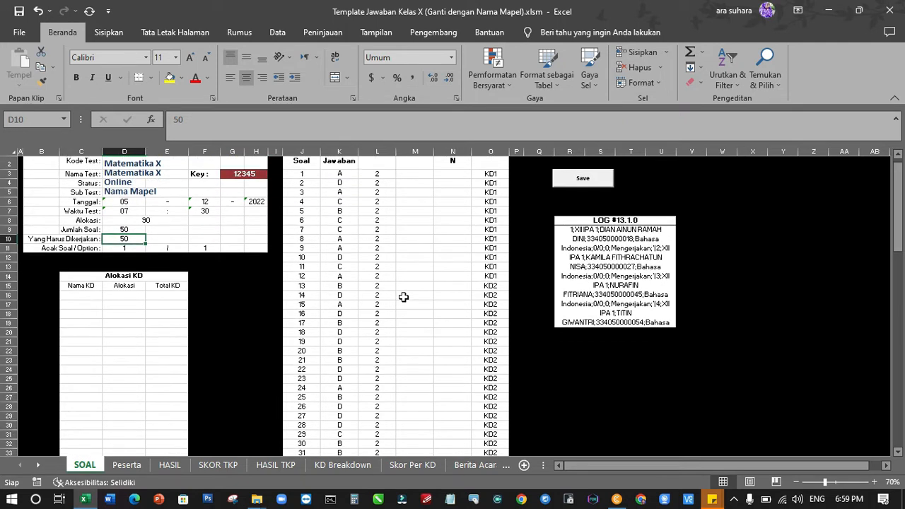
{"action": "scroll", "coordinate": [402, 297], "scroll_direction": "down", "scroll_amount": 1}
{"action": "scroll", "coordinate": [403, 296], "scroll_direction": "up", "scroll_amount": 1}
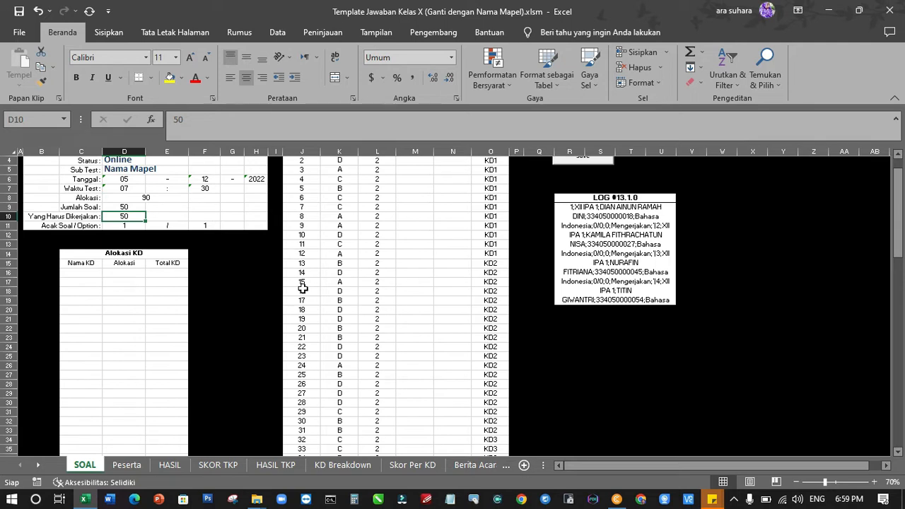
{"action": "left_click", "coordinate": [132, 205]}
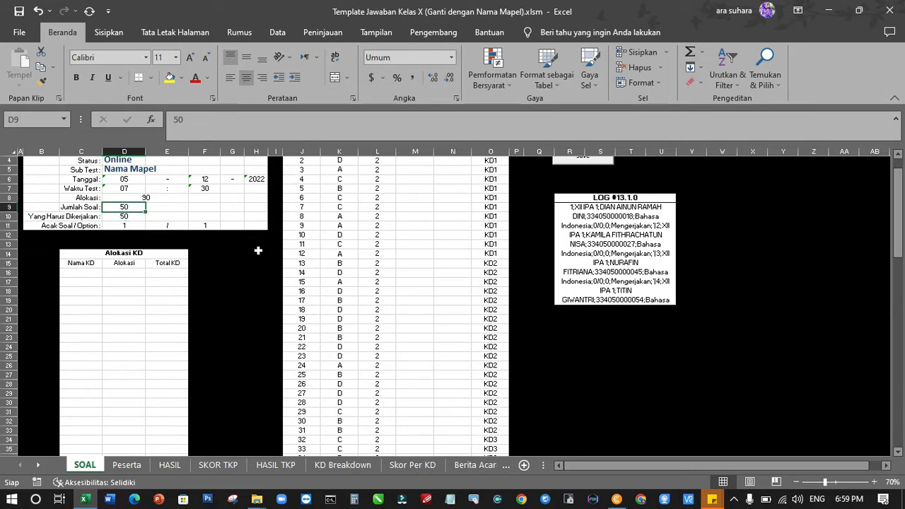
{"action": "scroll", "coordinate": [337, 296], "scroll_direction": "down", "scroll_amount": 2}
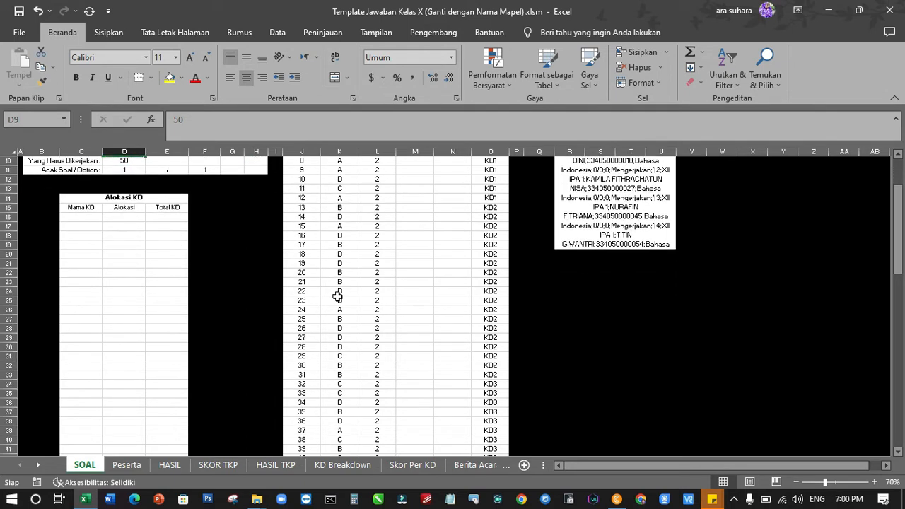
{"action": "scroll", "coordinate": [337, 296], "scroll_direction": "up", "scroll_amount": 2}
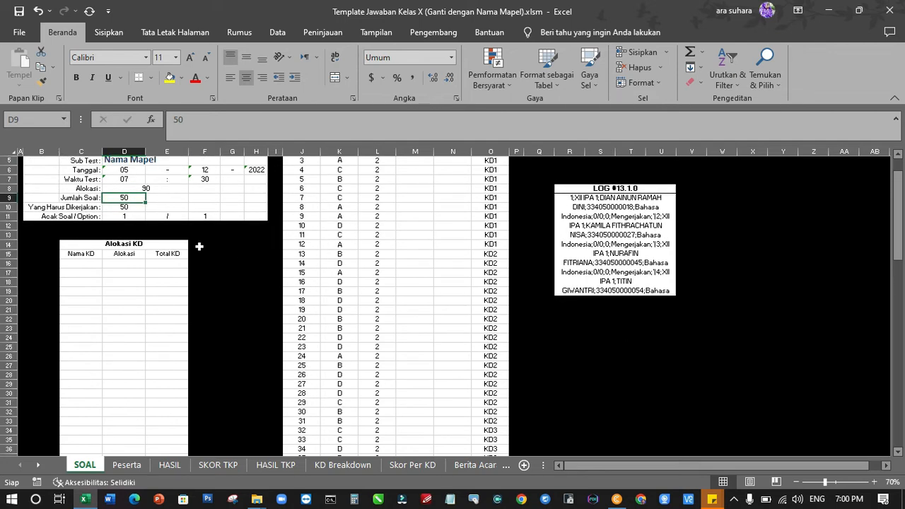
Step: Try 30 as the Yang Harus Dikerjakan value in cell D10 and restore it to 50
{"action": "left_click", "coordinate": [127, 205]}
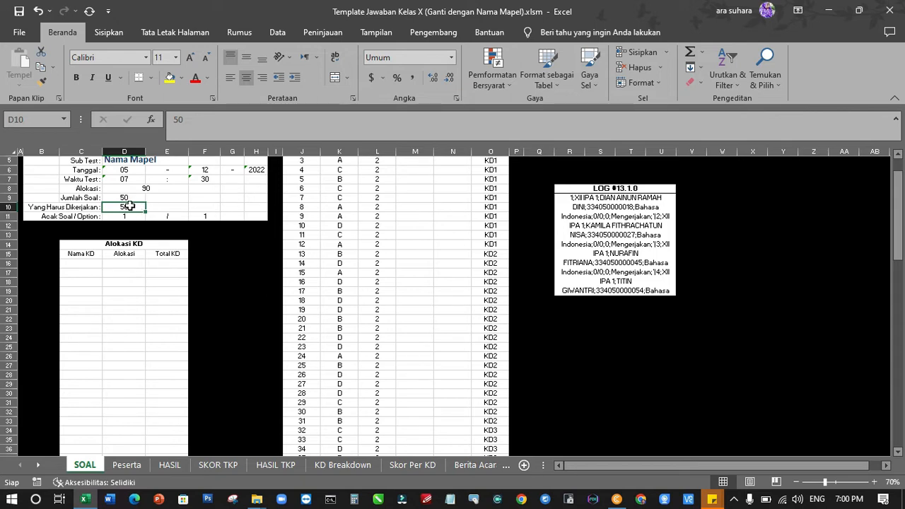
{"action": "type", "text": "30"}
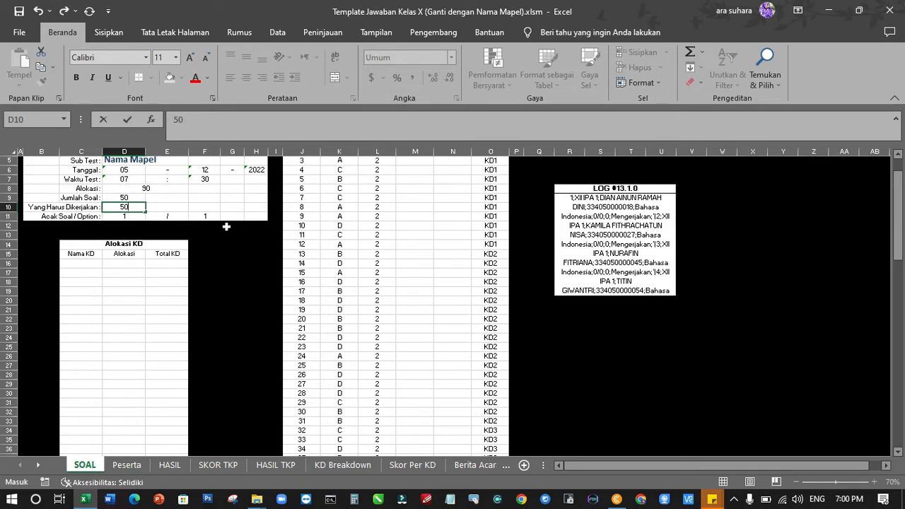
{"action": "scroll", "coordinate": [226, 226], "scroll_direction": "up", "scroll_amount": 1}
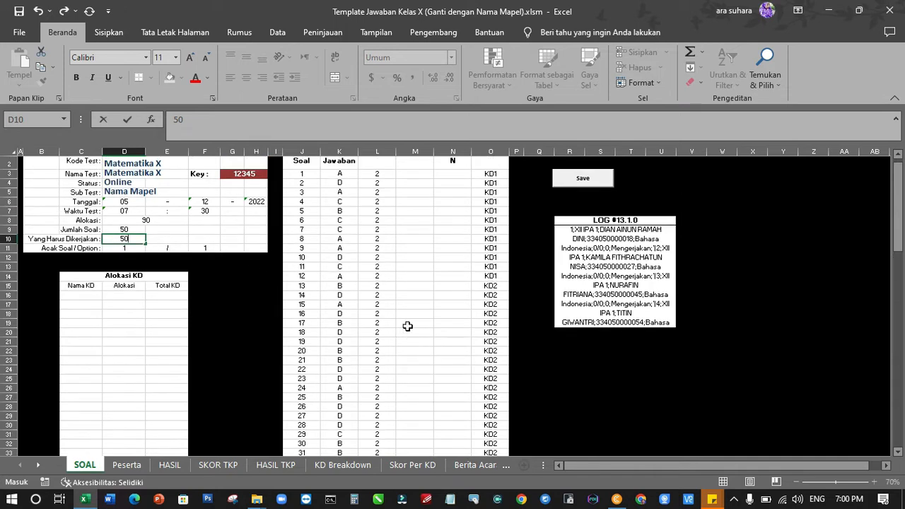
{"action": "left_click", "coordinate": [302, 177]}
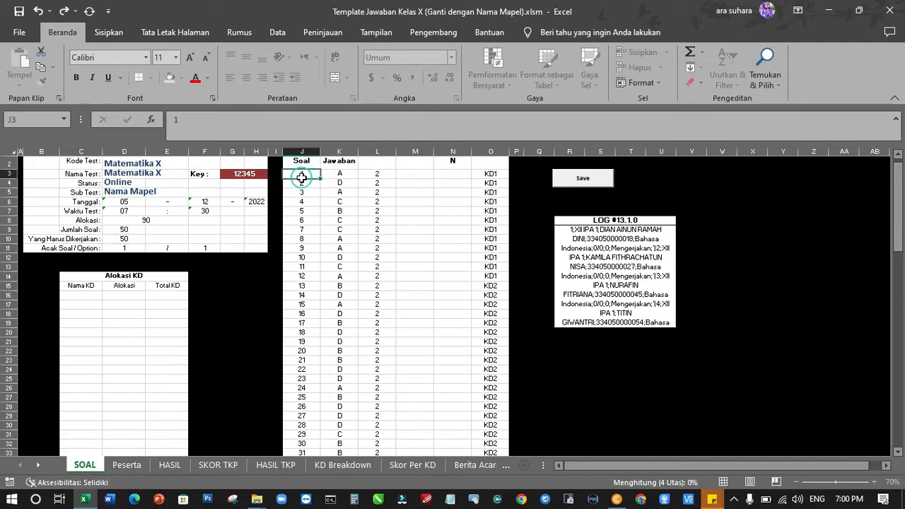
Step: Examine the Kunci Jawaban entries for questions 1 to 3
{"action": "left_click", "coordinate": [346, 173]}
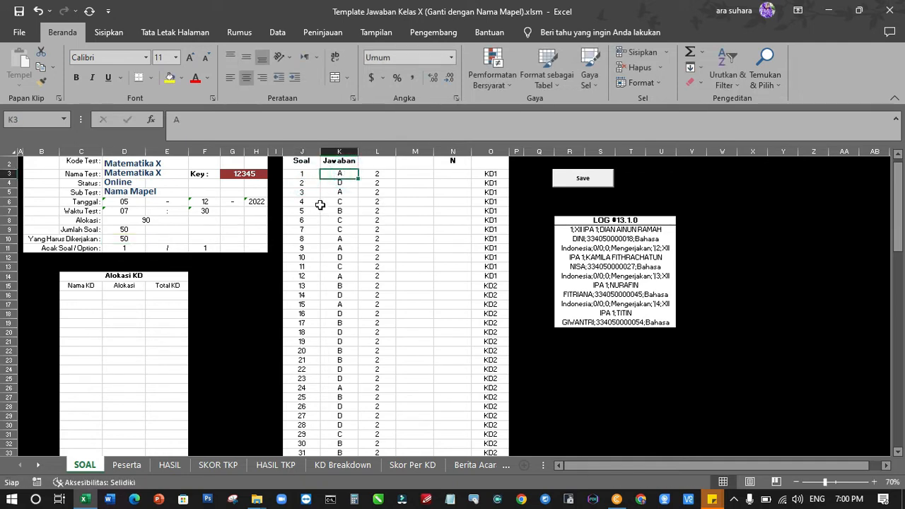
{"action": "left_click", "coordinate": [339, 183]}
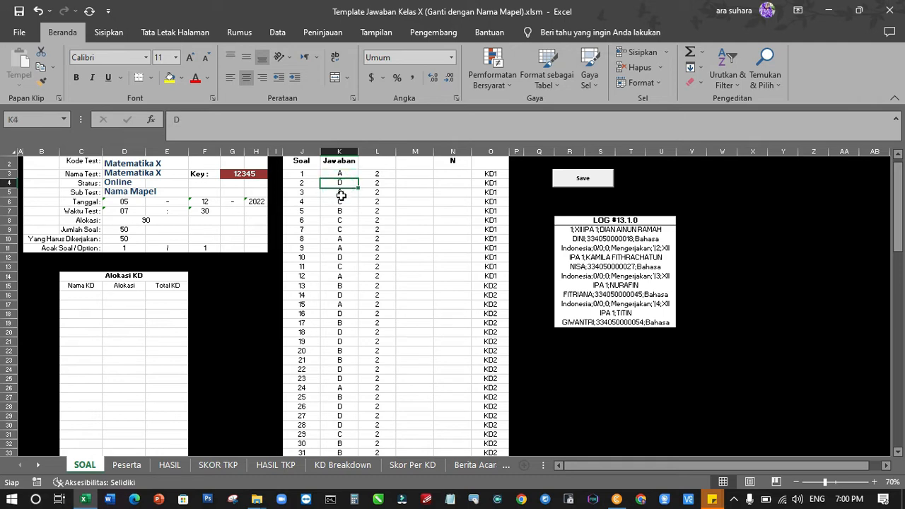
{"action": "left_click", "coordinate": [341, 194]}
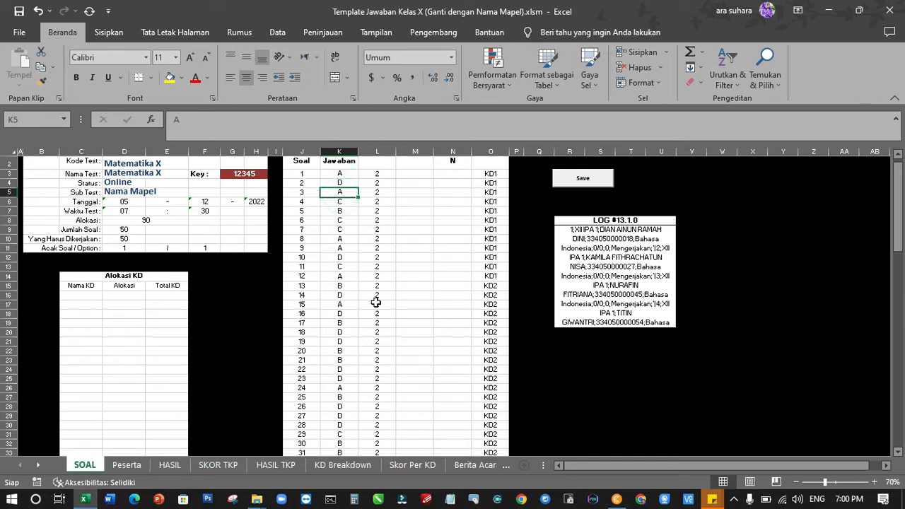
Step: Try a Skor of 3 for question 1 and 1 for question 2
{"action": "scroll", "coordinate": [369, 242], "scroll_direction": "down", "scroll_amount": 1}
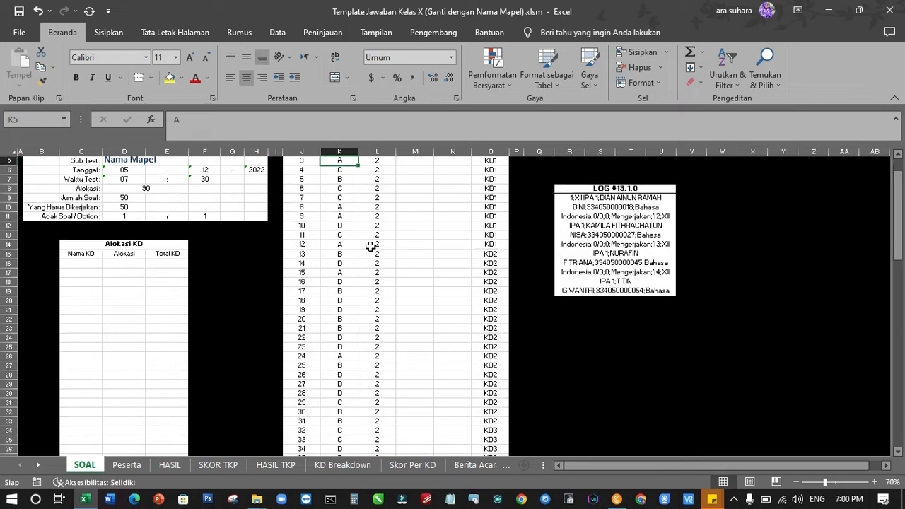
{"action": "scroll", "coordinate": [369, 242], "scroll_direction": "up", "scroll_amount": 2}
{"action": "left_click", "coordinate": [378, 183]}
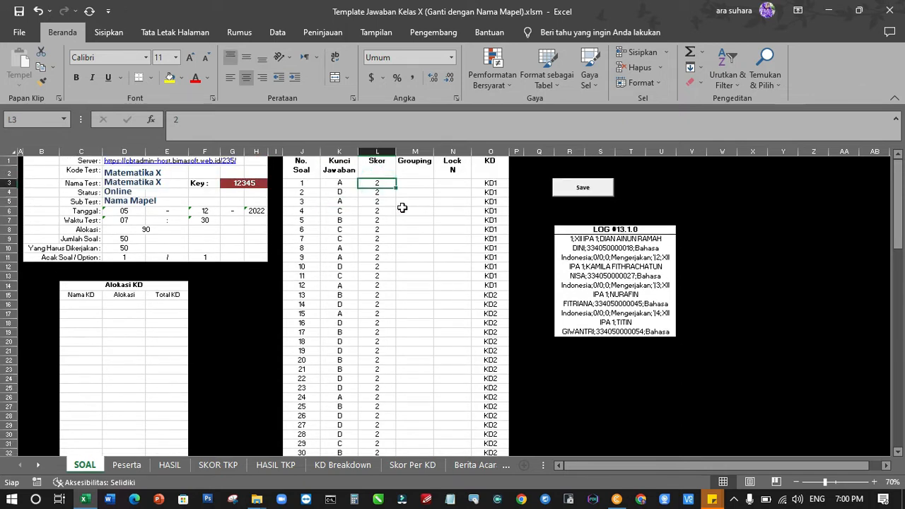
{"action": "type", "text": "3"}
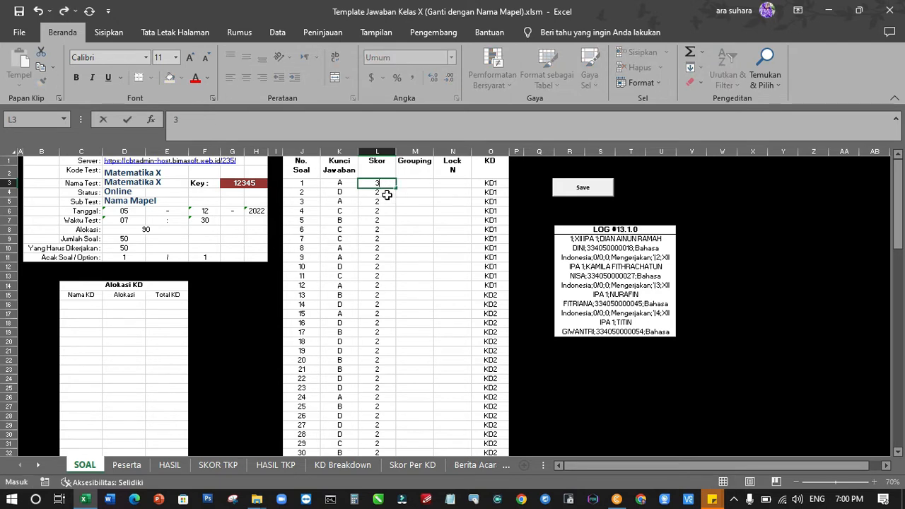
{"action": "left_click", "coordinate": [385, 192]}
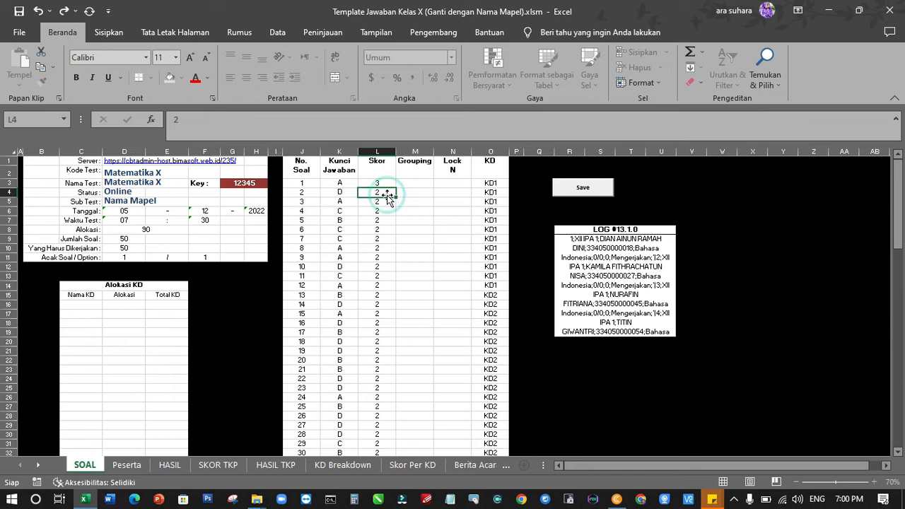
{"action": "type", "text": "1"}
{"action": "left_click", "coordinate": [392, 211]}
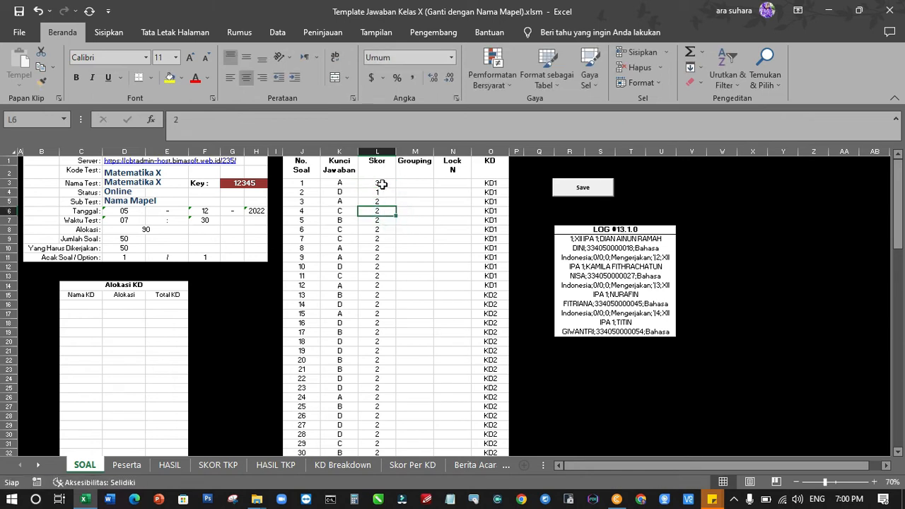
Step: Restore the Skor of questions 1 and 2 to 2 in cells L3 and L4
{"action": "left_click", "coordinate": [386, 183]}
{"action": "type", "text": "2"}
{"action": "key", "text": "Return"}
{"action": "type", "text": "2"}
{"action": "key", "text": "Return"}
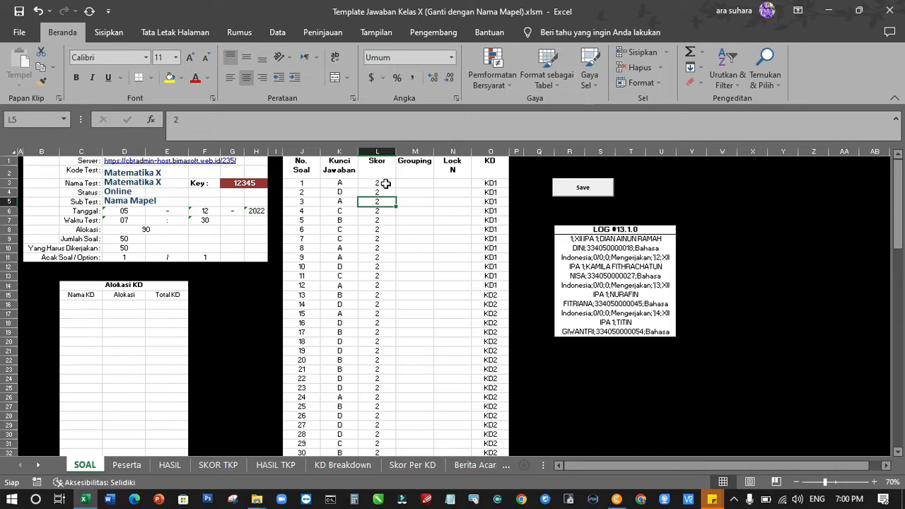
Step: Examine the Skor column down to the last question and compare Jumlah Soal in D9 with the final question number in J52
{"action": "scroll", "coordinate": [386, 183], "scroll_direction": "down", "scroll_amount": 6}
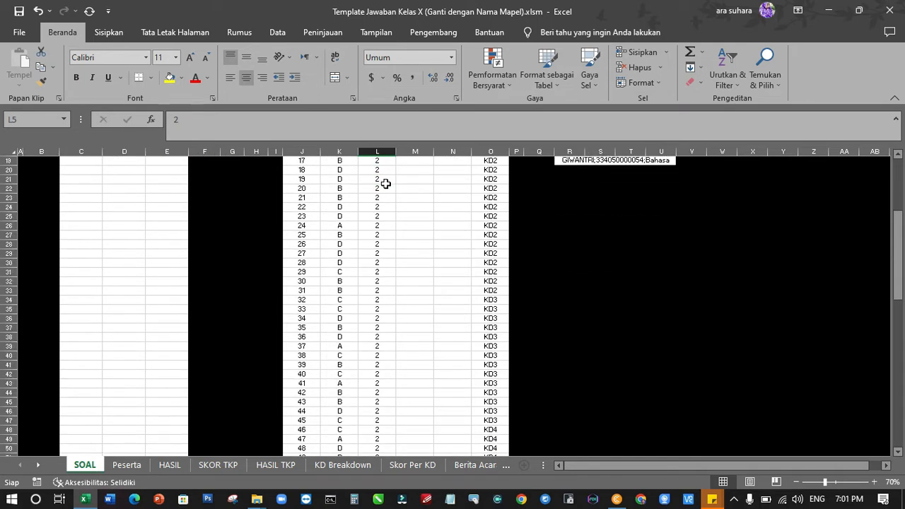
{"action": "scroll", "coordinate": [359, 343], "scroll_direction": "down", "scroll_amount": 1}
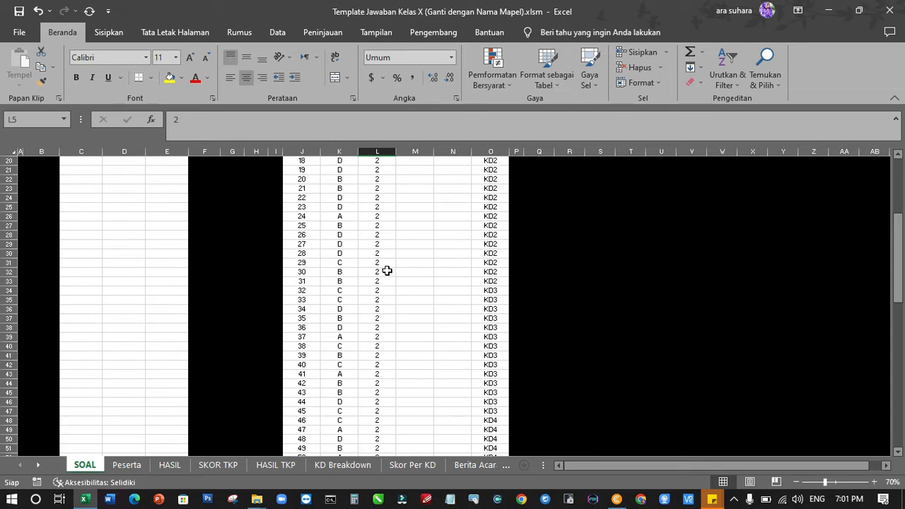
{"action": "scroll", "coordinate": [408, 382], "scroll_direction": "down", "scroll_amount": 1}
{"action": "scroll", "coordinate": [407, 382], "scroll_direction": "up", "scroll_amount": 5}
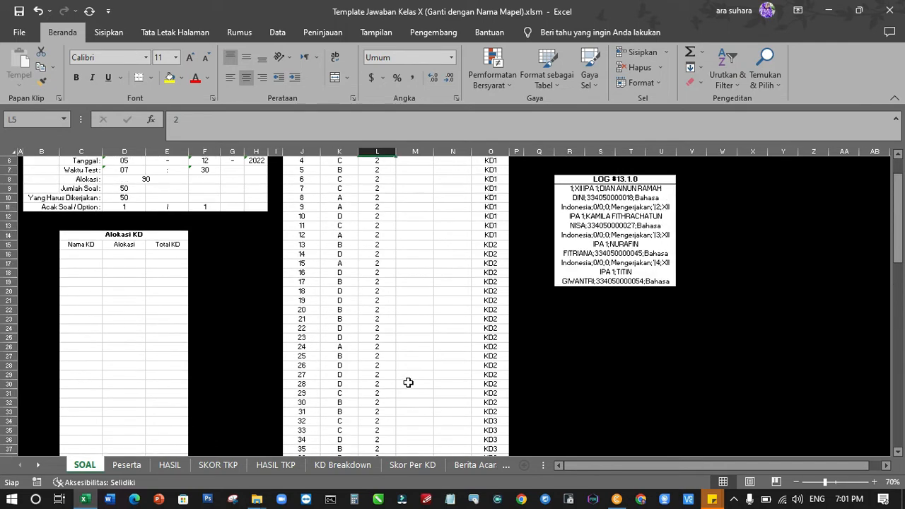
{"action": "left_click", "coordinate": [125, 188]}
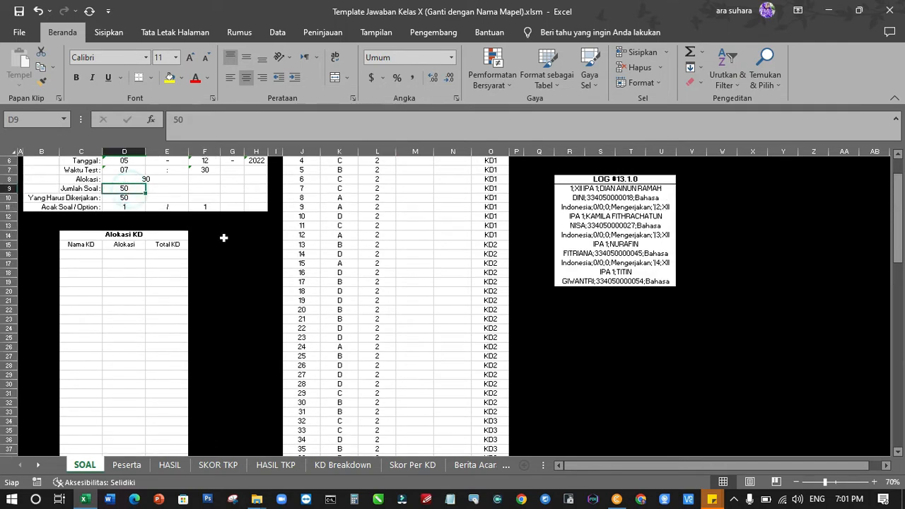
{"action": "scroll", "coordinate": [375, 304], "scroll_direction": "down", "scroll_amount": 1}
{"action": "scroll", "coordinate": [375, 305], "scroll_direction": "down", "scroll_amount": 5}
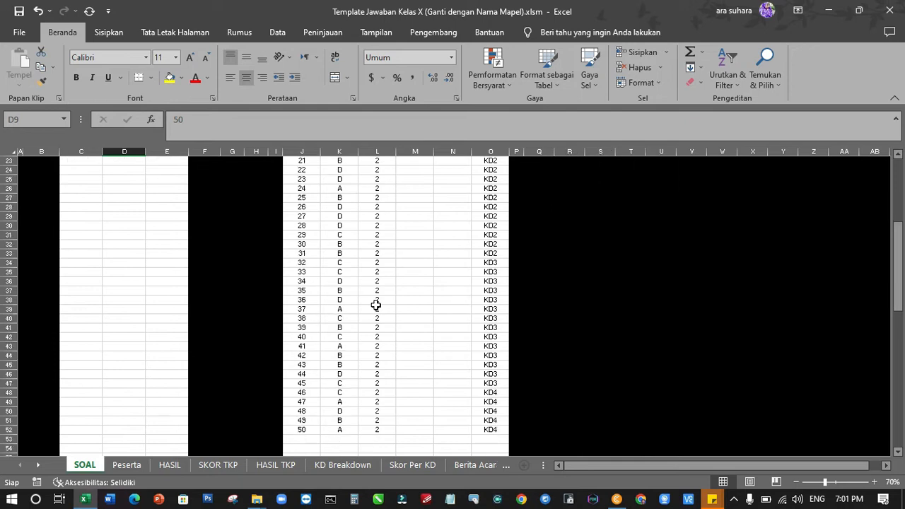
{"action": "left_click", "coordinate": [309, 429]}
{"action": "scroll", "coordinate": [335, 306], "scroll_direction": "up", "scroll_amount": 7}
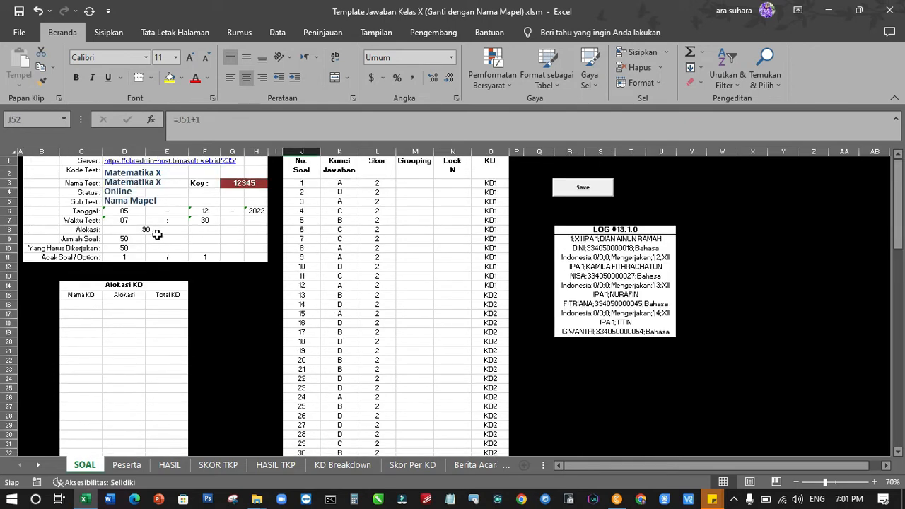
Step: Check the Jumlah Soal setting against the block of rows for questions 31 to 50 in J33:O52
{"action": "left_click", "coordinate": [129, 239]}
{"action": "scroll", "coordinate": [341, 316], "scroll_direction": "down", "scroll_amount": 8}
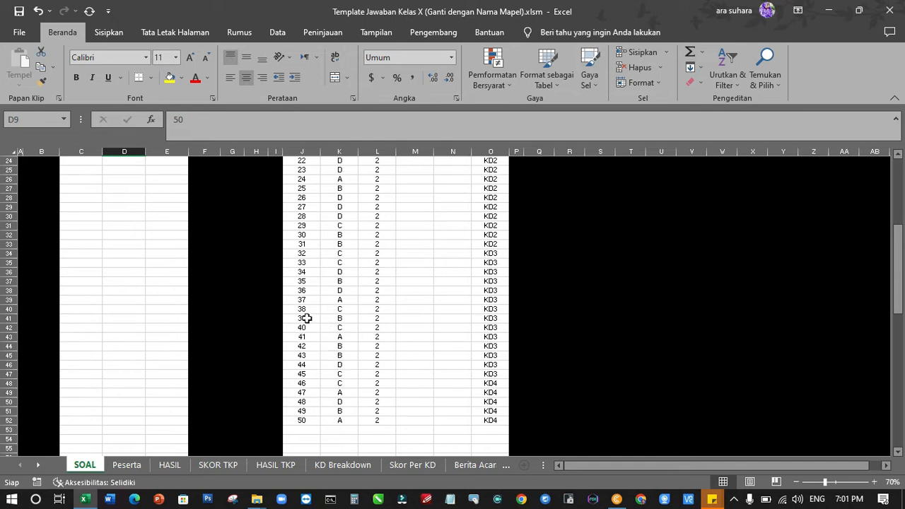
{"action": "left_click_drag", "start_coordinate": [305, 244], "coordinate": [482, 421]}
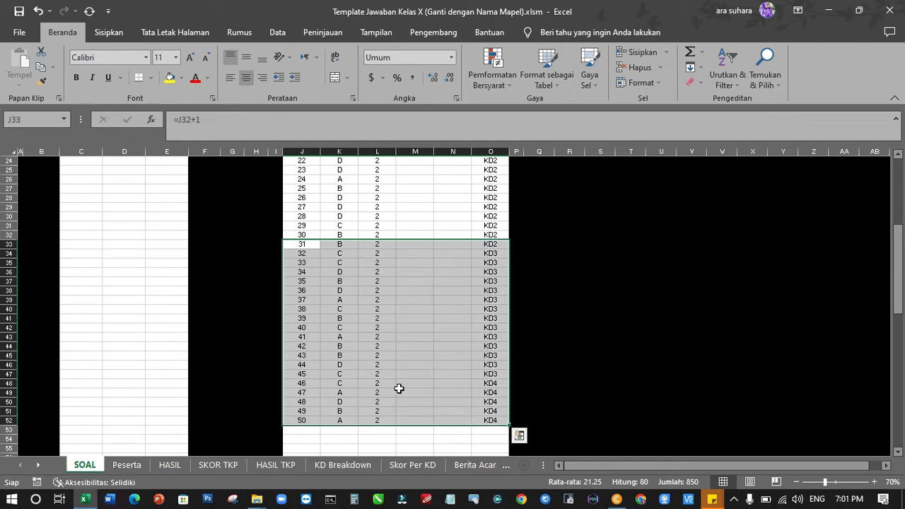
{"action": "left_click", "coordinate": [352, 355]}
{"action": "scroll", "coordinate": [356, 357], "scroll_direction": "up", "scroll_amount": 3}
{"action": "scroll", "coordinate": [355, 357], "scroll_direction": "up", "scroll_amount": 5}
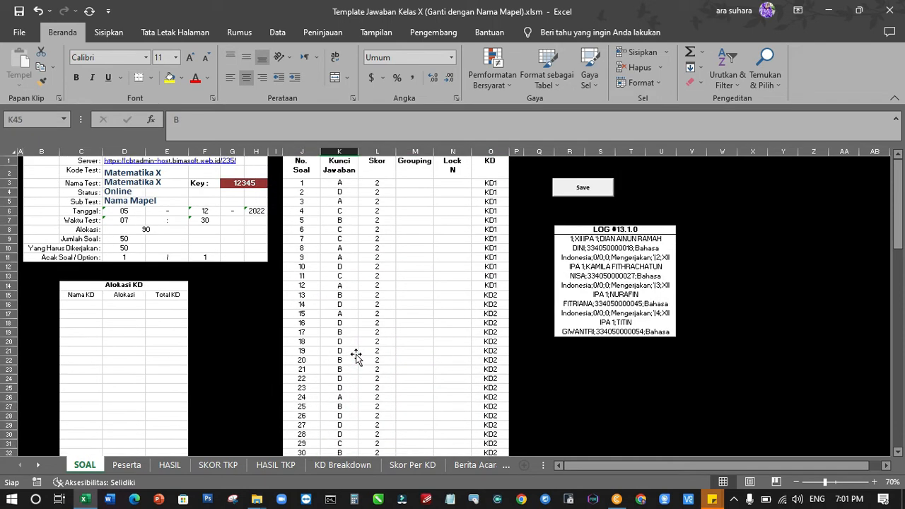
Step: Try Grouping values 2 and 3 for questions 1 and 2, and clear both cells again
{"action": "left_click", "coordinate": [415, 183]}
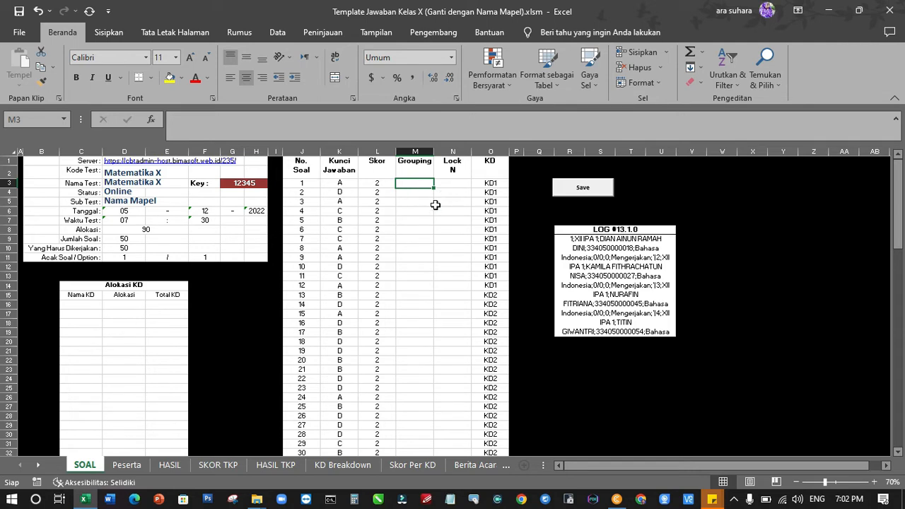
{"action": "type", "text": "2"}
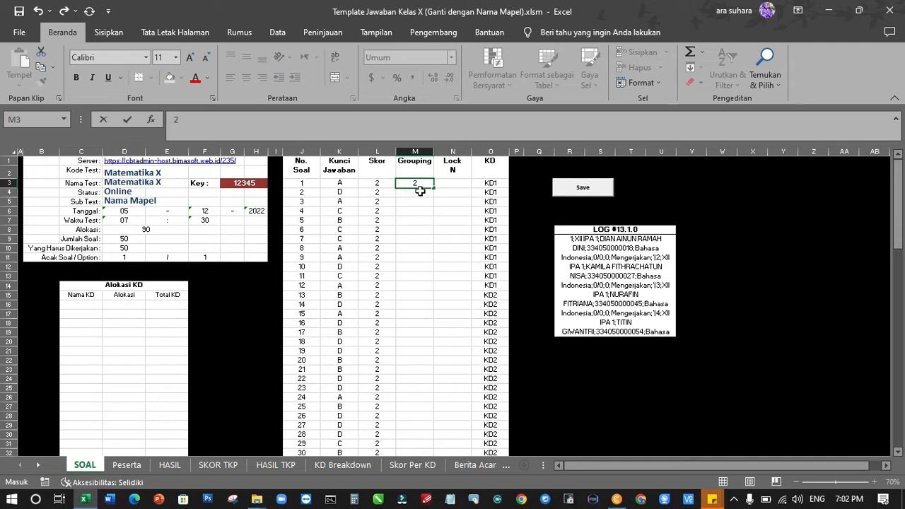
{"action": "key", "text": "Return"}
{"action": "type", "text": "3"}
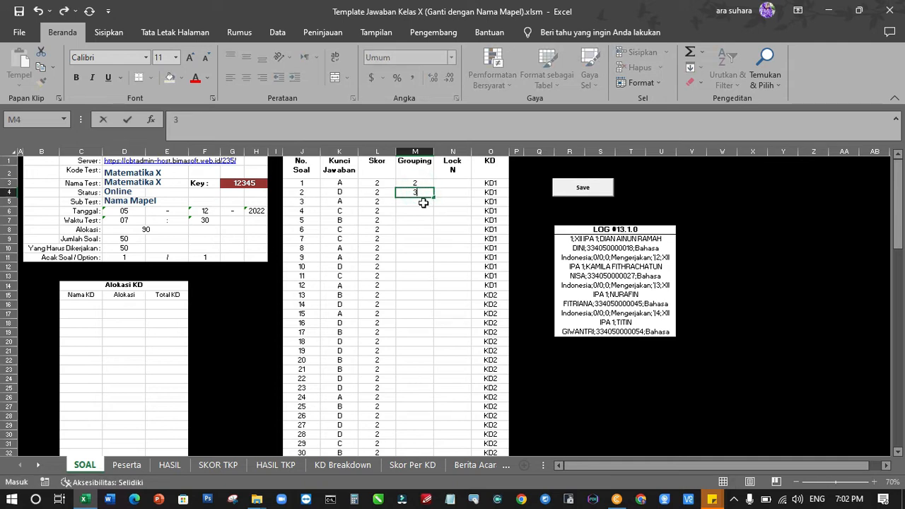
{"action": "left_click", "coordinate": [447, 284]}
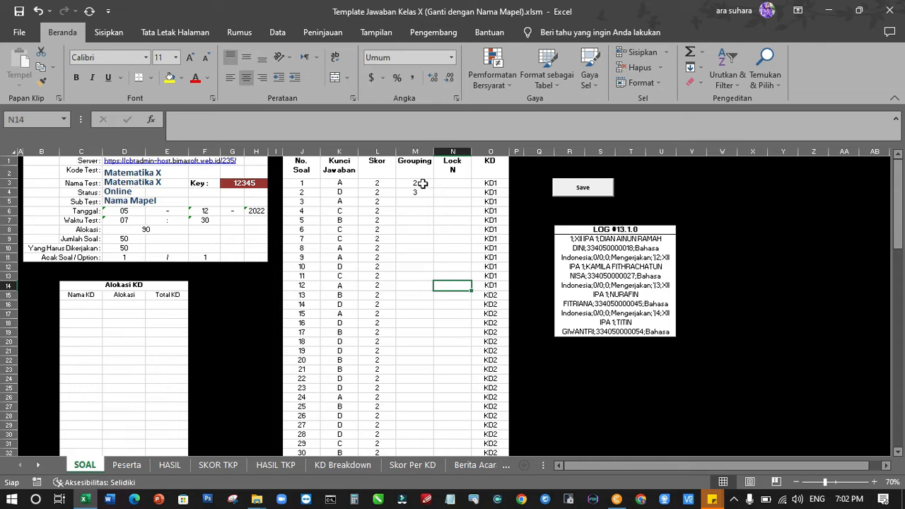
{"action": "left_click_drag", "start_coordinate": [422, 183], "coordinate": [422, 192]}
{"action": "key", "text": "Delete"}
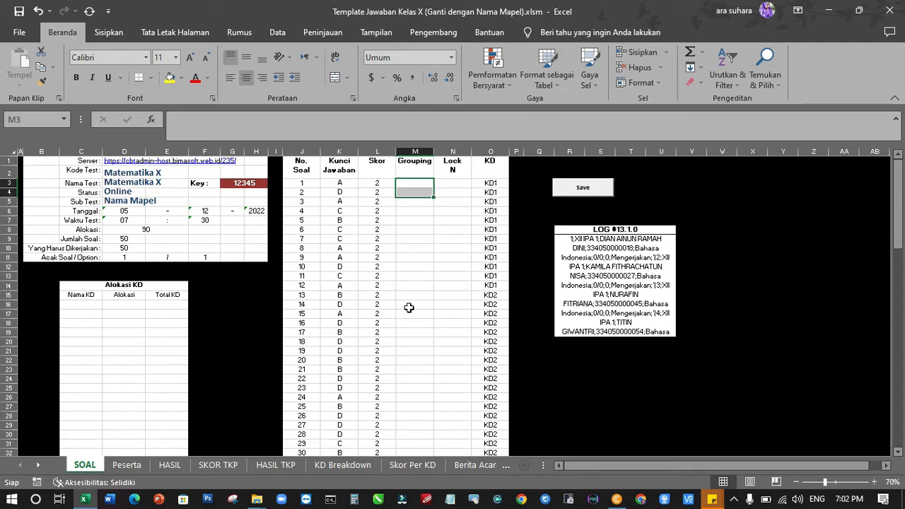
Step: Review the full question list, and look through the Peserta, HASIL, SKOR TKP and HASIL TKP sheets
{"action": "scroll", "coordinate": [408, 307], "scroll_direction": "down", "scroll_amount": 3}
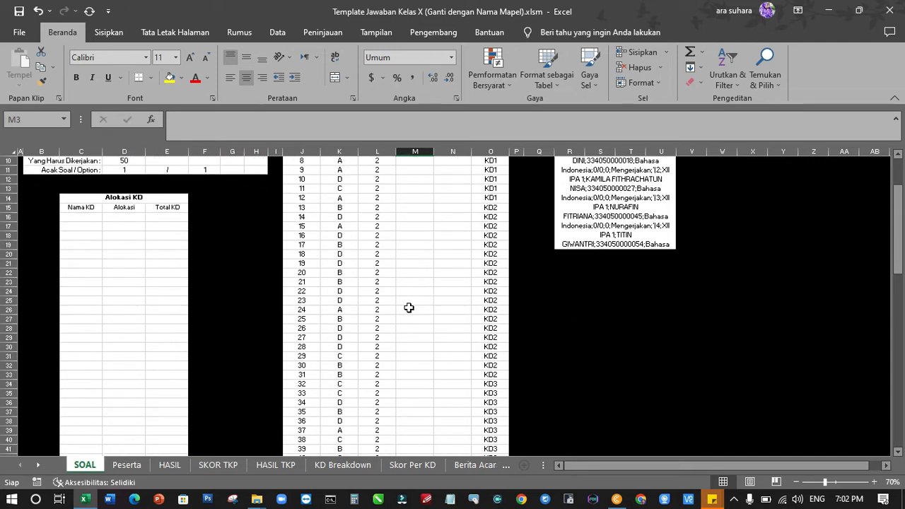
{"action": "scroll", "coordinate": [408, 308], "scroll_direction": "down", "scroll_amount": 2}
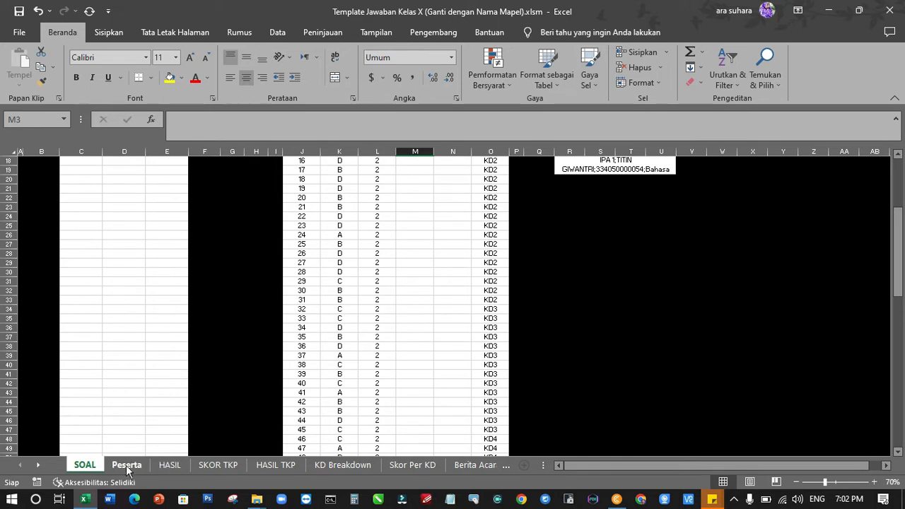
{"action": "scroll", "coordinate": [365, 391], "scroll_direction": "down", "scroll_amount": 3}
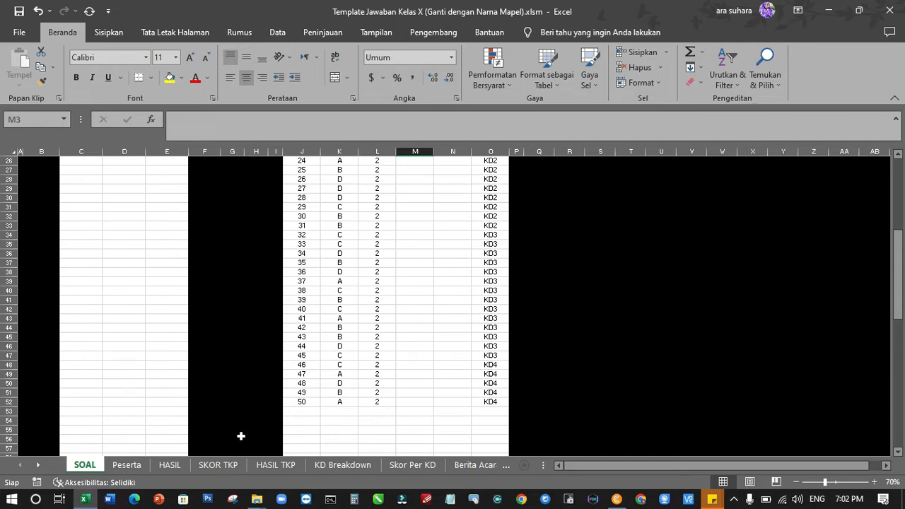
{"action": "scroll", "coordinate": [264, 368], "scroll_direction": "up", "scroll_amount": 8}
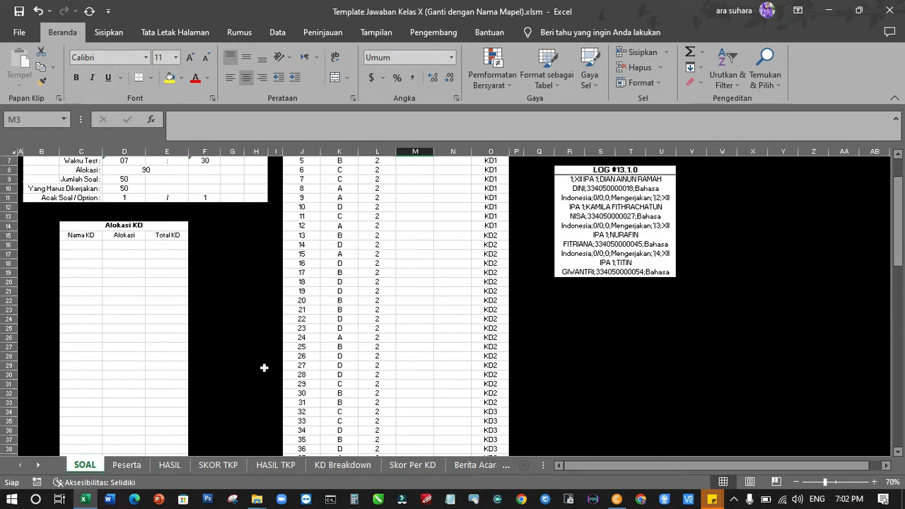
{"action": "left_click", "coordinate": [127, 464]}
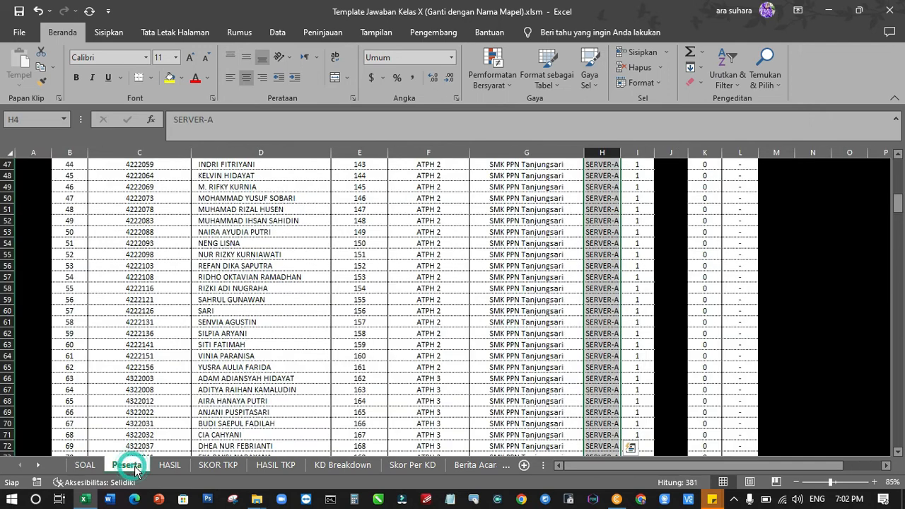
{"action": "left_click", "coordinate": [173, 466]}
{"action": "left_click", "coordinate": [217, 464]}
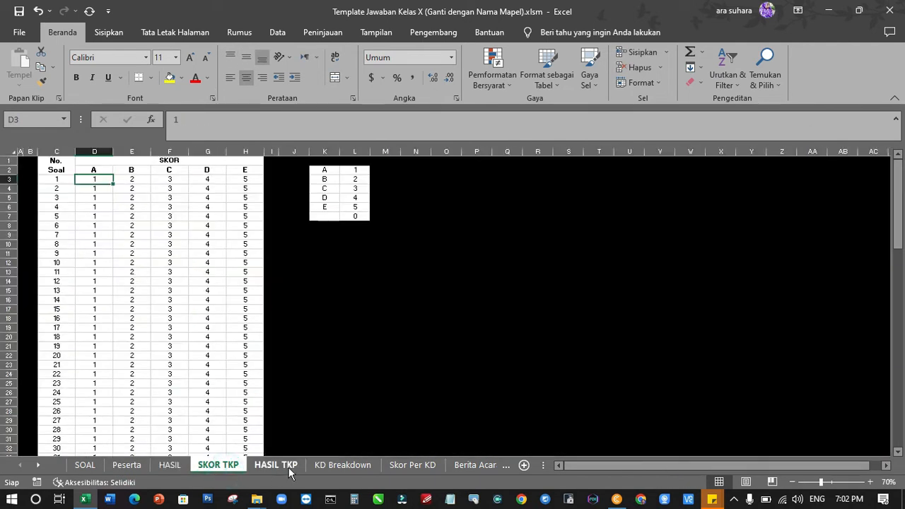
{"action": "left_click", "coordinate": [275, 464]}
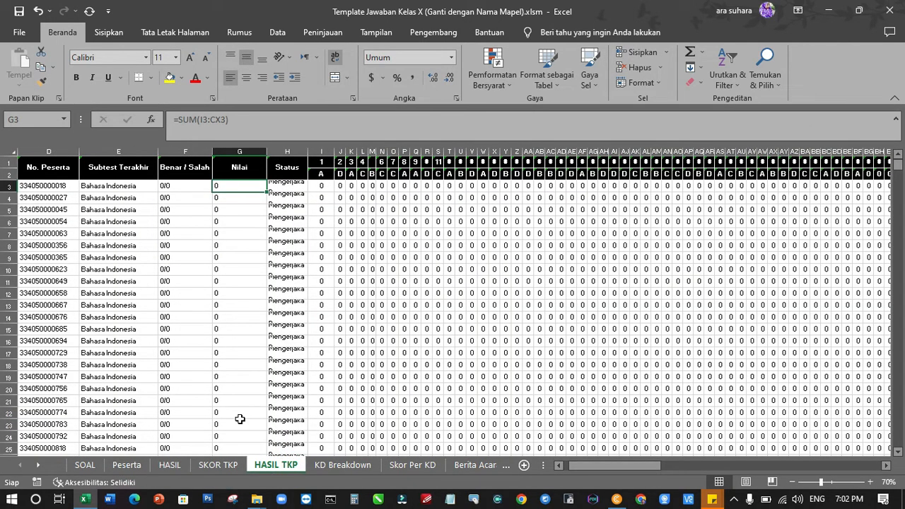
Step: Examine the participant list on the Peserta sheet, including the Username, Password, Keterangan, Server and Sesi columns
{"action": "left_click", "coordinate": [127, 464]}
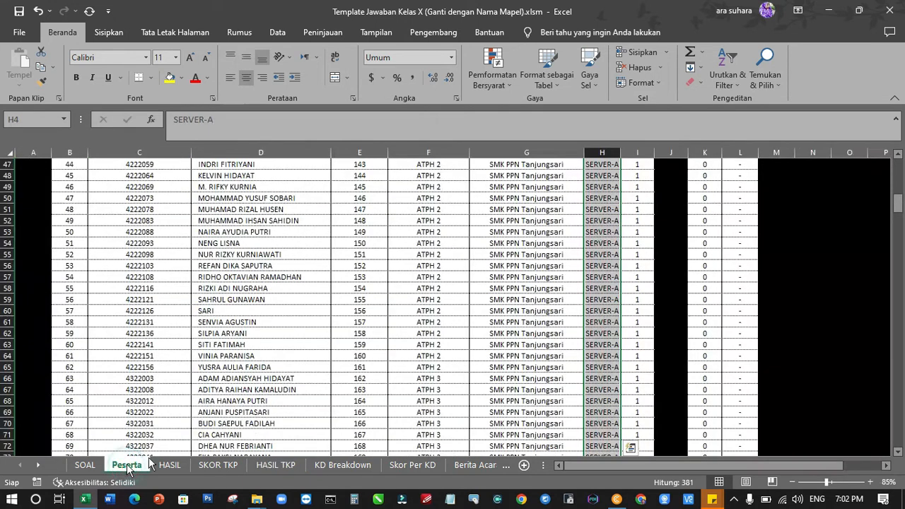
{"action": "scroll", "coordinate": [280, 344], "scroll_direction": "up", "scroll_amount": 15}
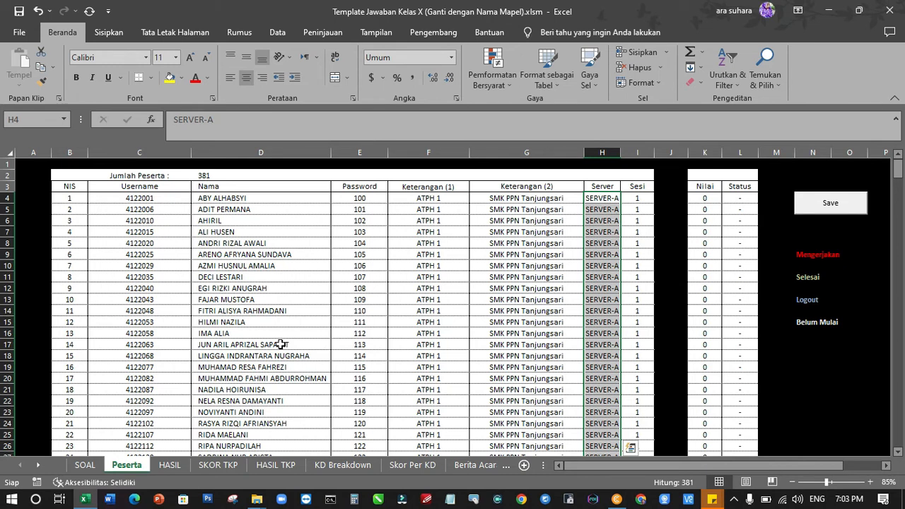
{"action": "scroll", "coordinate": [281, 344], "scroll_direction": "down", "scroll_amount": 1}
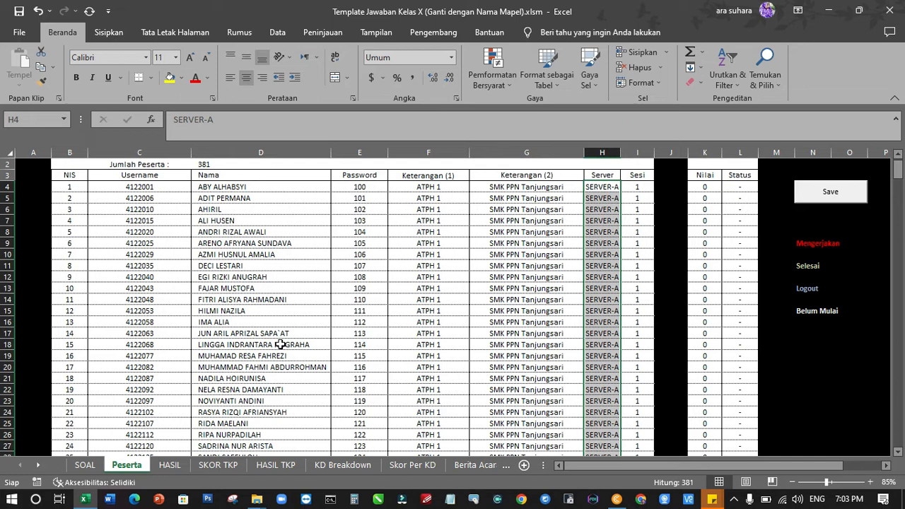
{"action": "scroll", "coordinate": [281, 344], "scroll_direction": "down", "scroll_amount": 20}
{"action": "scroll", "coordinate": [281, 345], "scroll_direction": "up", "scroll_amount": 20}
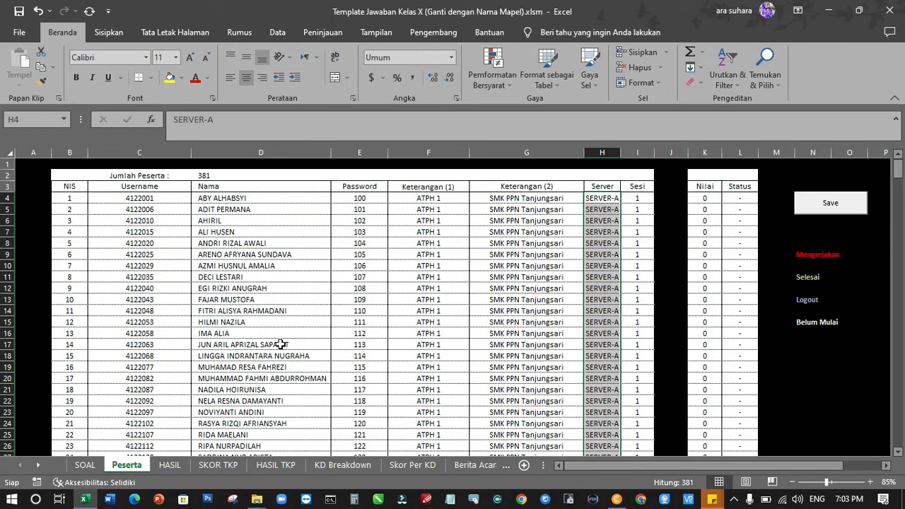
{"action": "scroll", "coordinate": [281, 344], "scroll_direction": "down", "scroll_amount": 19}
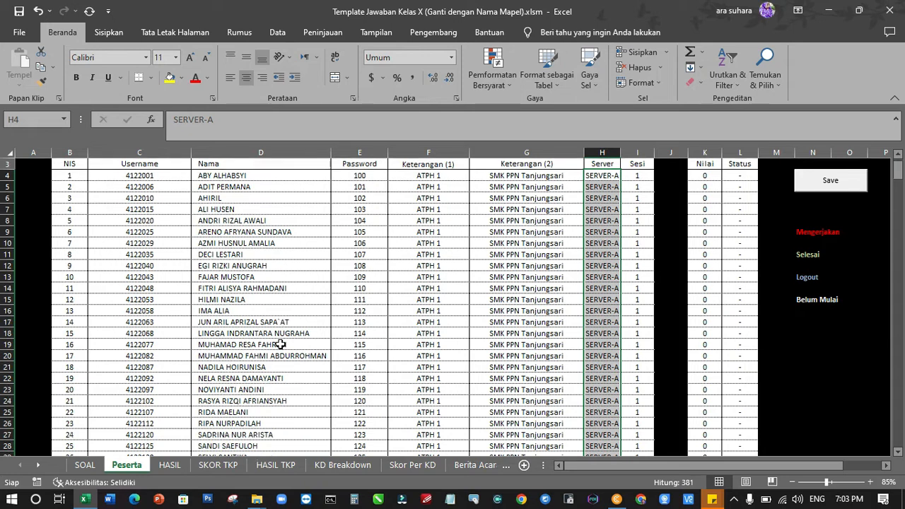
{"action": "scroll", "coordinate": [281, 344], "scroll_direction": "down", "scroll_amount": 20}
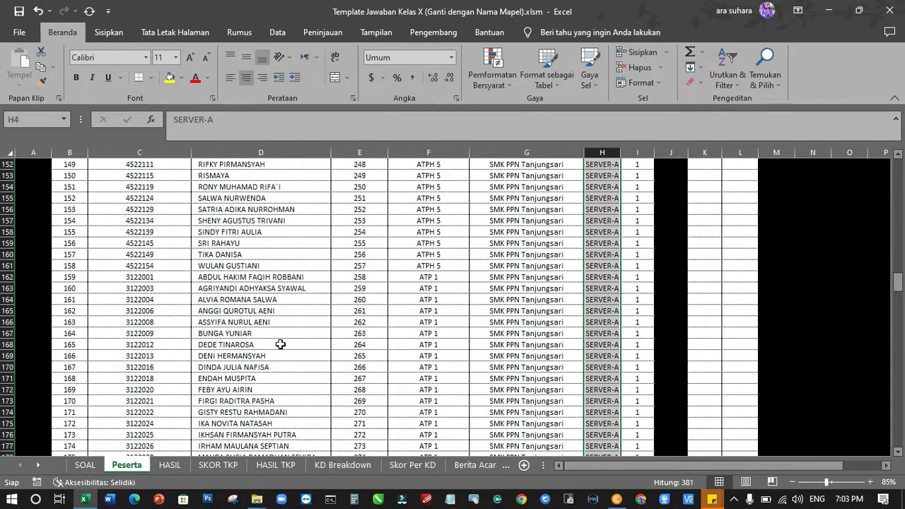
{"action": "scroll", "coordinate": [455, 180], "scroll_direction": "up", "scroll_amount": 3}
{"action": "scroll", "coordinate": [454, 179], "scroll_direction": "up", "scroll_amount": 13}
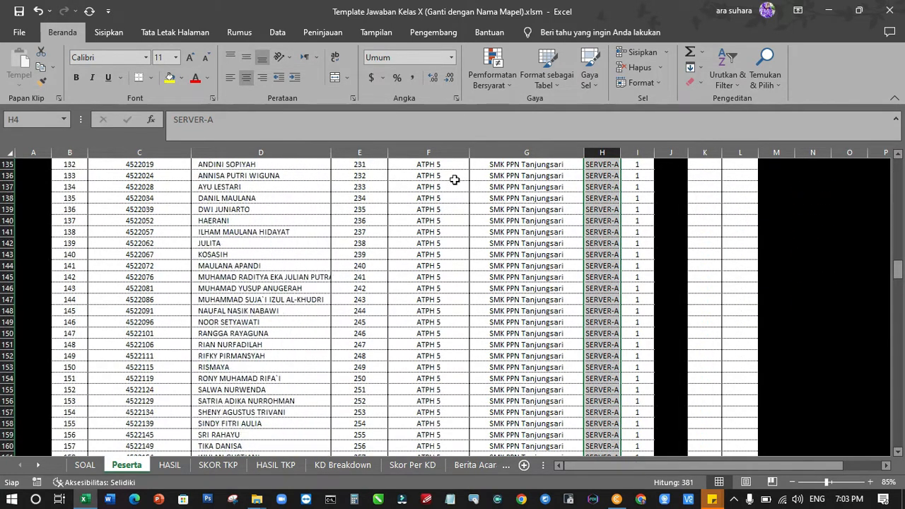
{"action": "scroll", "coordinate": [454, 180], "scroll_direction": "up", "scroll_amount": 10}
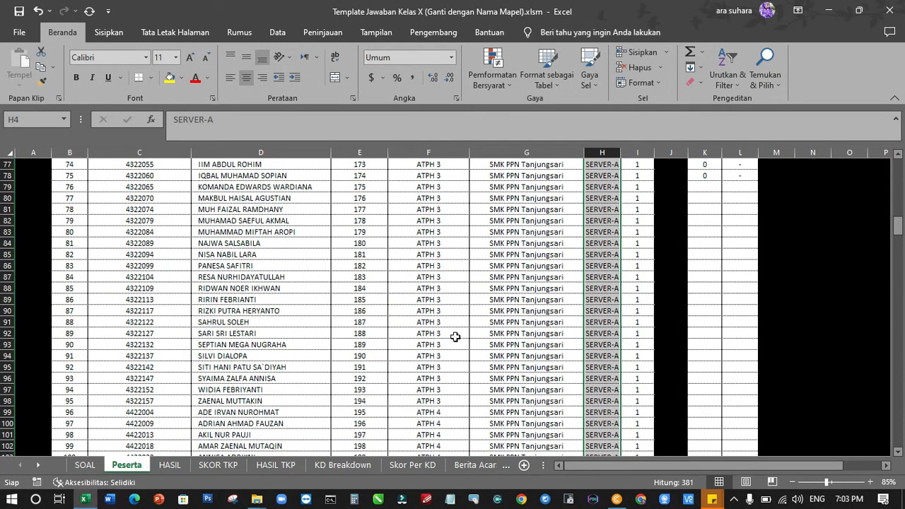
{"action": "left_click", "coordinate": [71, 411]}
{"action": "key", "text": "shift+Right"}
{"action": "key", "text": "shift+Right"}
{"action": "key", "text": "shift+Right"}
{"action": "key", "text": "shift+Right"}
{"action": "key", "text": "shift+Right"}
{"action": "key", "text": "shift+Right"}
{"action": "key", "text": "shift+Right"}
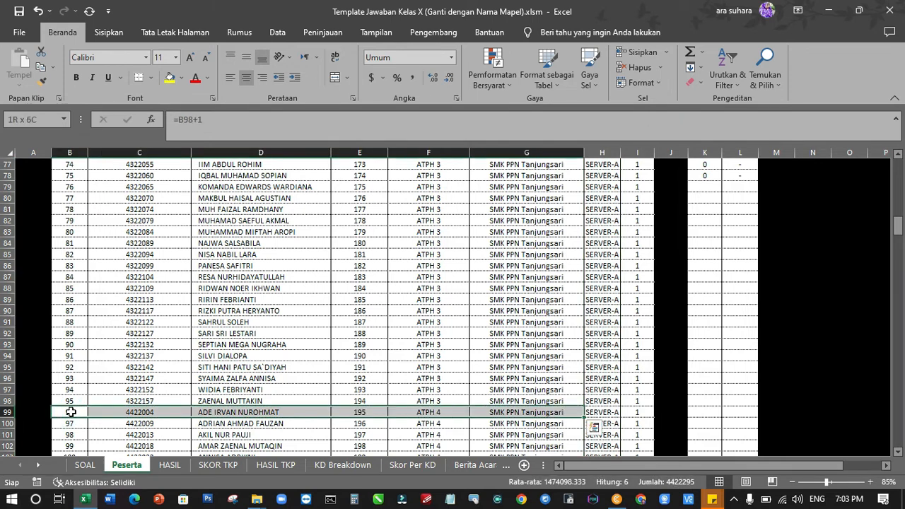
{"action": "key", "text": "ctrl+shift+Down"}
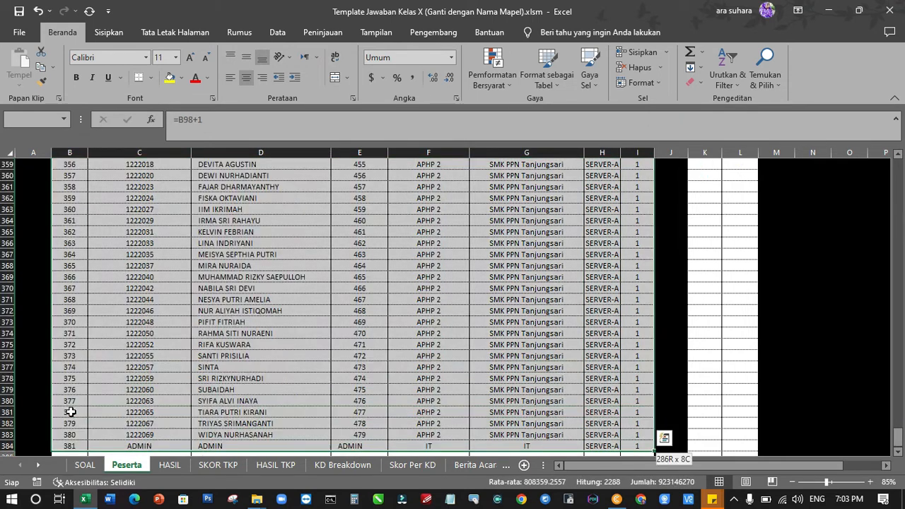
{"action": "key", "text": "ctrl+q"}
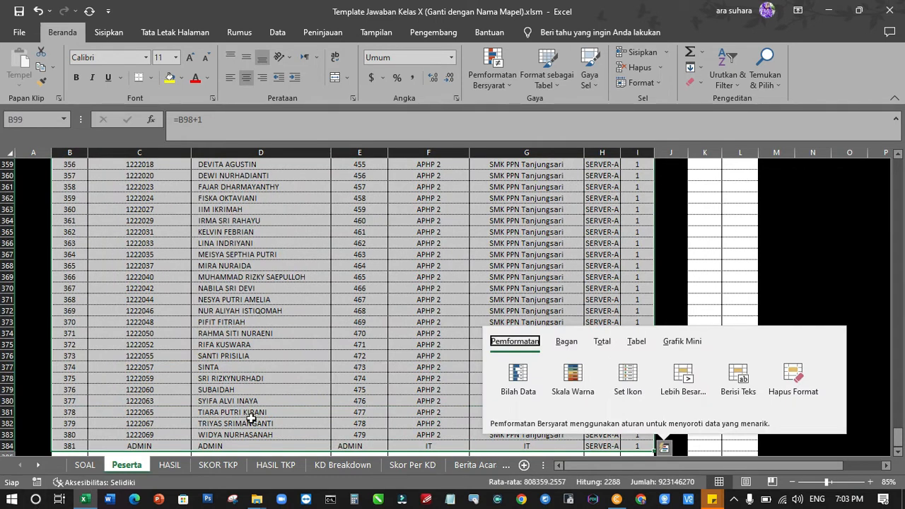
{"action": "right_click", "coordinate": [336, 321]}
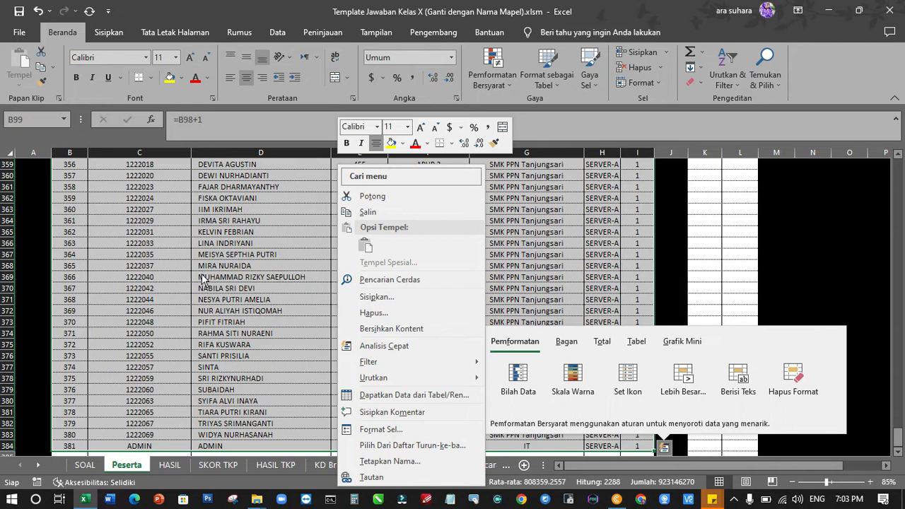
{"action": "key", "text": "Escape"}
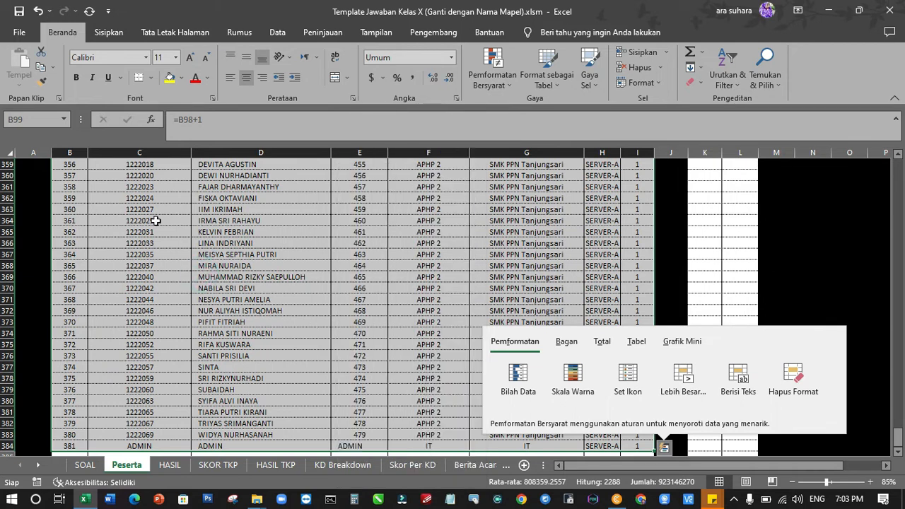
{"action": "left_click", "coordinate": [104, 223]}
Step: Select the entire sheet rows from row 99, the first ATPH 4 participant, down through the ATPH 5, ATP and APAT classes on the Peserta sheet
{"action": "scroll", "coordinate": [104, 225], "scroll_direction": "up", "scroll_amount": 20}
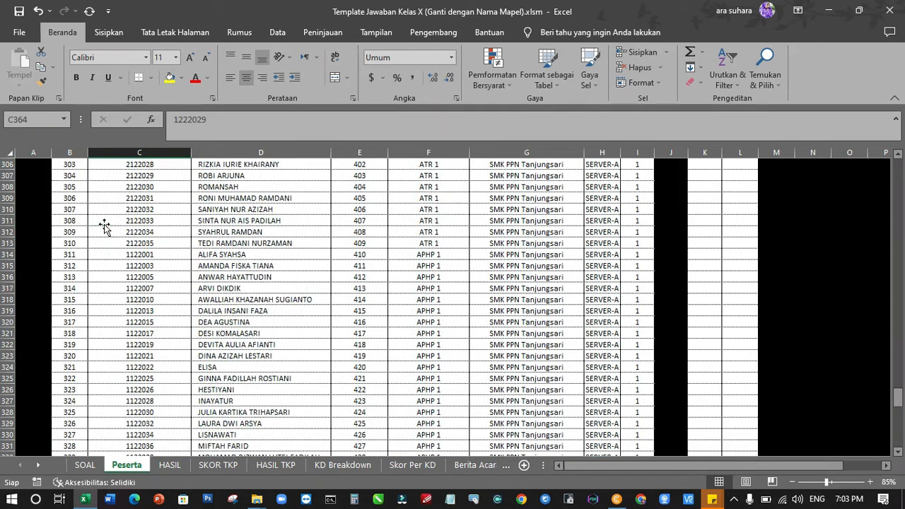
{"action": "scroll", "coordinate": [104, 225], "scroll_direction": "up", "scroll_amount": 20}
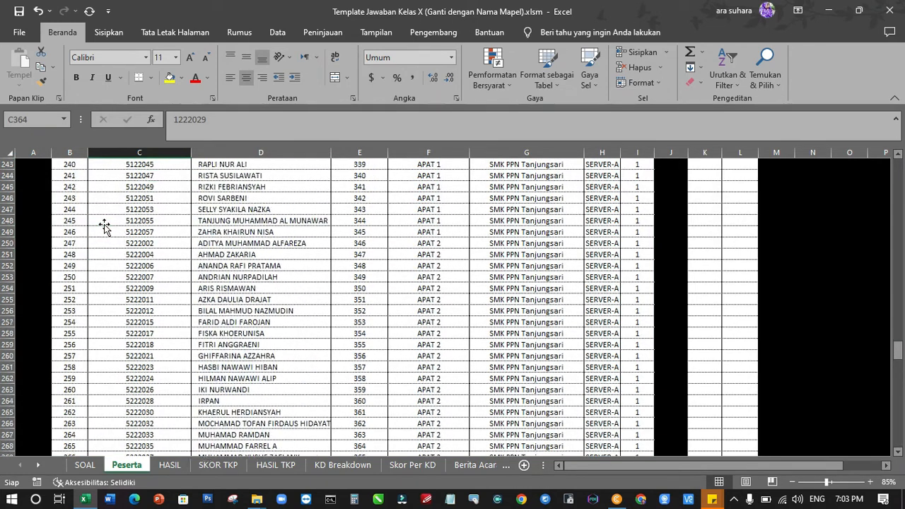
{"action": "scroll", "coordinate": [104, 225], "scroll_direction": "up", "scroll_amount": 20}
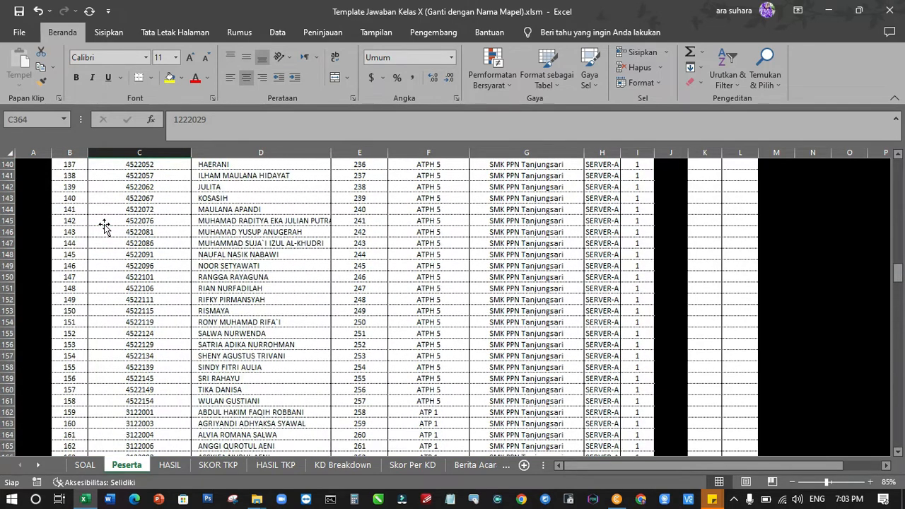
{"action": "scroll", "coordinate": [104, 225], "scroll_direction": "up", "scroll_amount": 8}
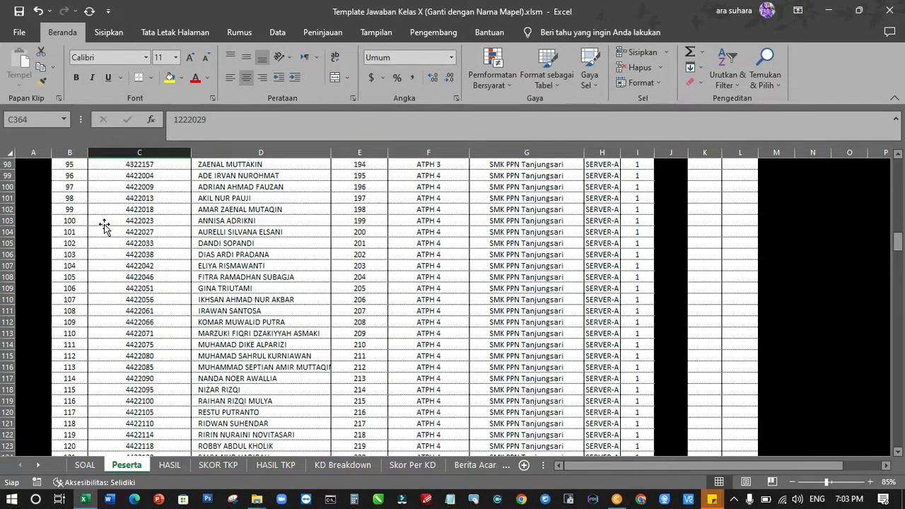
{"action": "left_click", "coordinate": [8, 174]}
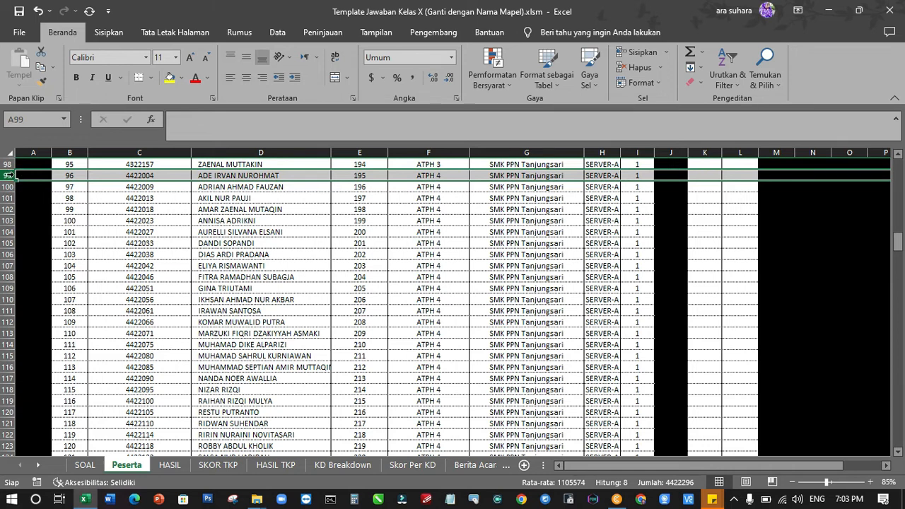
{"action": "key", "text": "shift+Down"}
{"action": "key", "text": "shift+Down"}
{"action": "key", "text": "shift+Down"}
{"action": "key", "text": "shift+Down"}
{"action": "key", "text": "shift+Down"}
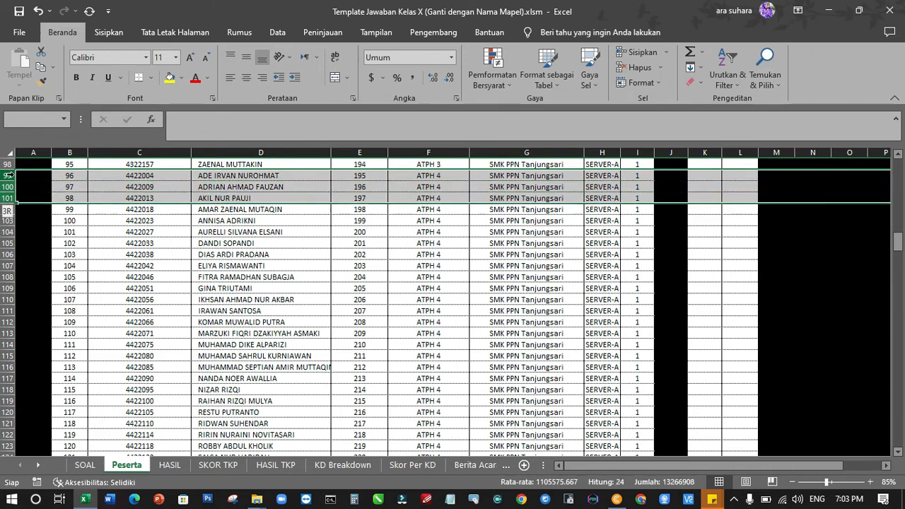
{"action": "key", "text": "shift+Down"}
{"action": "key", "text": "shift+Down"}
{"action": "key", "text": "shift+Down"}
{"action": "key", "text": "shift+Down"}
{"action": "key", "text": "shift+Down"}
{"action": "key", "text": "shift+Down"}
{"action": "key", "text": "shift+Down"}
{"action": "key", "text": "shift+Down"}
{"action": "key", "text": "shift+Down"}
{"action": "key", "text": "shift+Down"}
{"action": "key", "text": "shift+Down"}
{"action": "key", "text": "shift+Down"}
{"action": "key", "text": "shift+Down"}
{"action": "key", "text": "shift+Down"}
{"action": "key", "text": "shift+Down"}
{"action": "key", "text": "shift+Down"}
{"action": "key", "text": "shift+Down"}
{"action": "key", "text": "shift+Down"}
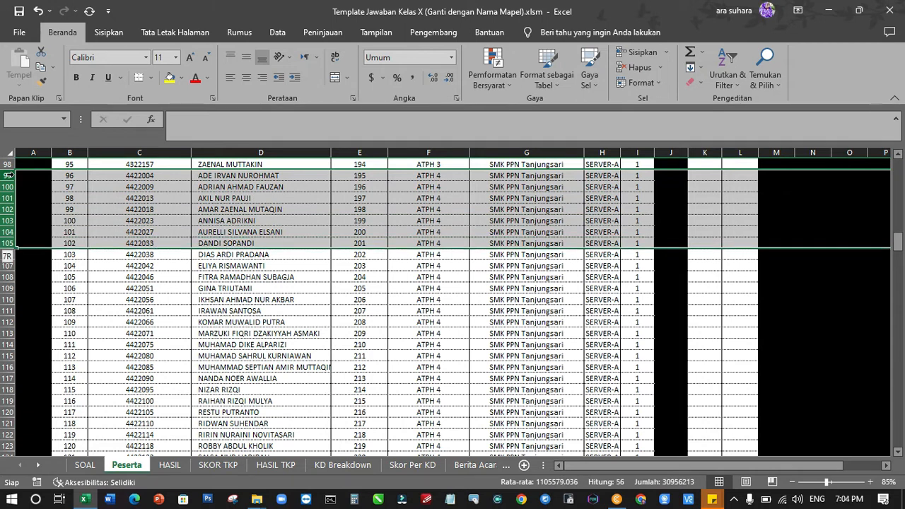
{"action": "key", "text": "shift+Down"}
{"action": "key", "text": "shift+Down"}
{"action": "key", "text": "shift+Down"}
{"action": "key", "text": "shift+Down"}
{"action": "key", "text": "shift+Down"}
{"action": "key", "text": "shift+Down"}
{"action": "key", "text": "shift+Down"}
{"action": "key", "text": "shift+Down"}
{"action": "key", "text": "shift+Down"}
{"action": "key", "text": "shift+Down"}
{"action": "key", "text": "shift+Down"}
{"action": "key", "text": "shift+Down"}
{"action": "key", "text": "shift+Down"}
{"action": "key", "text": "shift+Down"}
{"action": "key", "text": "shift+Down"}
{"action": "key", "text": "shift+Down"}
{"action": "key", "text": "shift+Down"}
{"action": "key", "text": "shift+Down"}
{"action": "key", "text": "shift+Down"}
{"action": "key", "text": "shift+Down"}
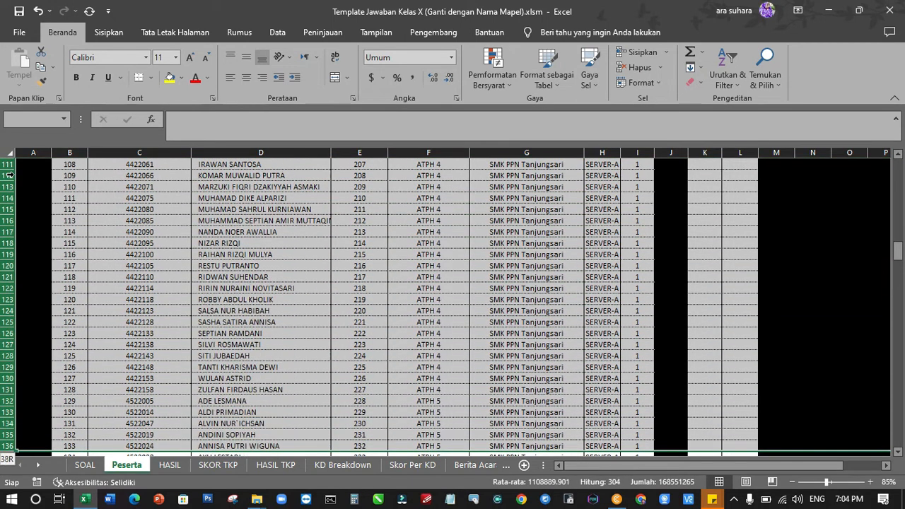
{"action": "key", "text": "shift+Down"}
{"action": "key", "text": "shift+Down"}
{"action": "key", "text": "shift+Down"}
{"action": "key", "text": "shift+Down"}
{"action": "key", "text": "shift+Down"}
{"action": "key", "text": "shift+Down"}
{"action": "key", "text": "shift+Down"}
{"action": "key", "text": "shift+Down"}
{"action": "key", "text": "shift+Down"}
{"action": "key", "text": "shift+Down"}
{"action": "key", "text": "shift+Down"}
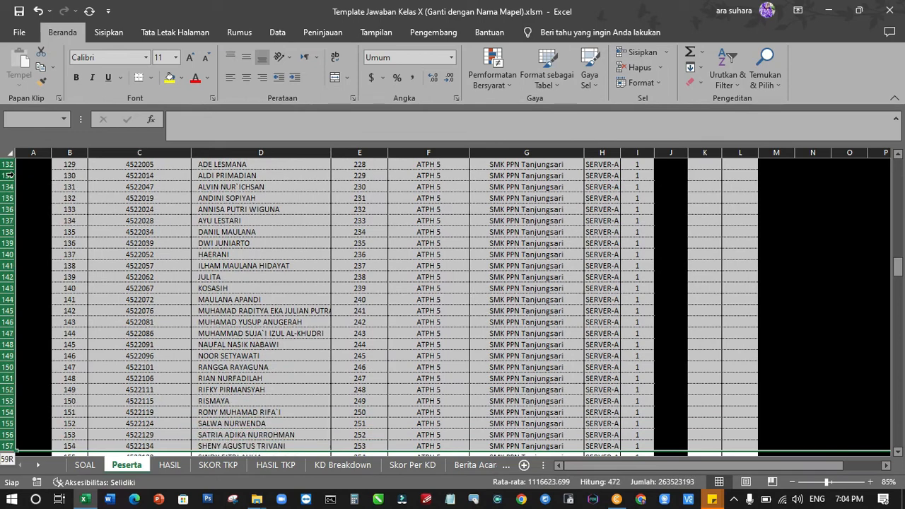
{"action": "key", "text": "shift+Down"}
{"action": "key", "text": "shift+Down"}
{"action": "key", "text": "shift+Down"}
{"action": "key", "text": "shift+Down"}
{"action": "key", "text": "shift+Down"}
{"action": "key", "text": "shift+Down"}
{"action": "key", "text": "shift+Down"}
{"action": "key", "text": "shift+Down"}
{"action": "key", "text": "shift+Down"}
{"action": "key", "text": "shift+Down"}
{"action": "key", "text": "shift+Down"}
{"action": "key", "text": "shift+Down"}
{"action": "key", "text": "shift+Down"}
{"action": "key", "text": "shift+Down"}
{"action": "key", "text": "shift+Down"}
{"action": "key", "text": "shift+Down"}
{"action": "key", "text": "shift+Down"}
{"action": "key", "text": "shift+Down"}
{"action": "key", "text": "shift+Down"}
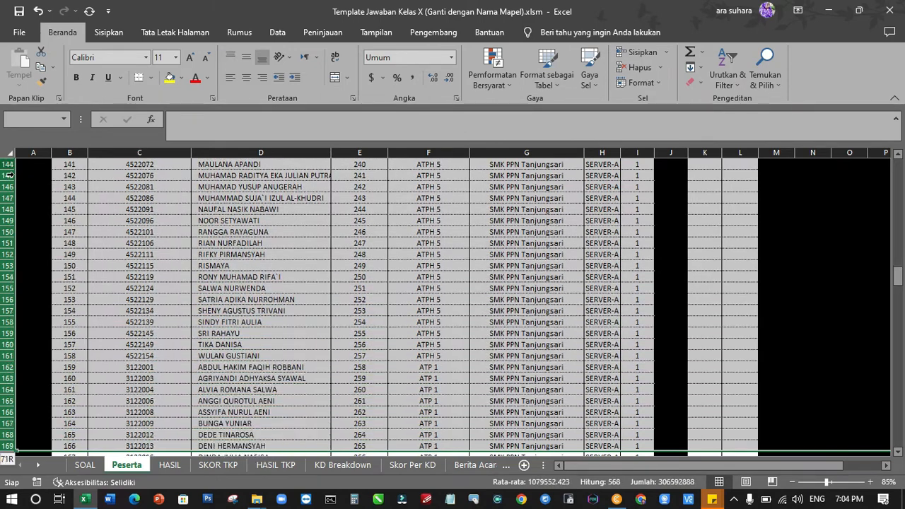
{"action": "key", "text": "shift+Down"}
{"action": "key", "text": "shift+Down"}
{"action": "key", "text": "shift+Down"}
{"action": "key", "text": "shift+Down"}
{"action": "key", "text": "shift+Down"}
{"action": "key", "text": "shift+Down"}
{"action": "key", "text": "shift+Down"}
{"action": "key", "text": "shift+Down"}
{"action": "key", "text": "shift+Down"}
{"action": "key", "text": "shift+Down"}
{"action": "key", "text": "shift+Down"}
{"action": "key", "text": "shift+Down"}
{"action": "key", "text": "shift+Down"}
{"action": "key", "text": "shift+Down"}
{"action": "key", "text": "shift+Down"}
{"action": "key", "text": "shift+Down"}
{"action": "key", "text": "shift+Down"}
{"action": "key", "text": "shift+Down"}
{"action": "key", "text": "shift+Down"}
{"action": "key", "text": "shift+Down"}
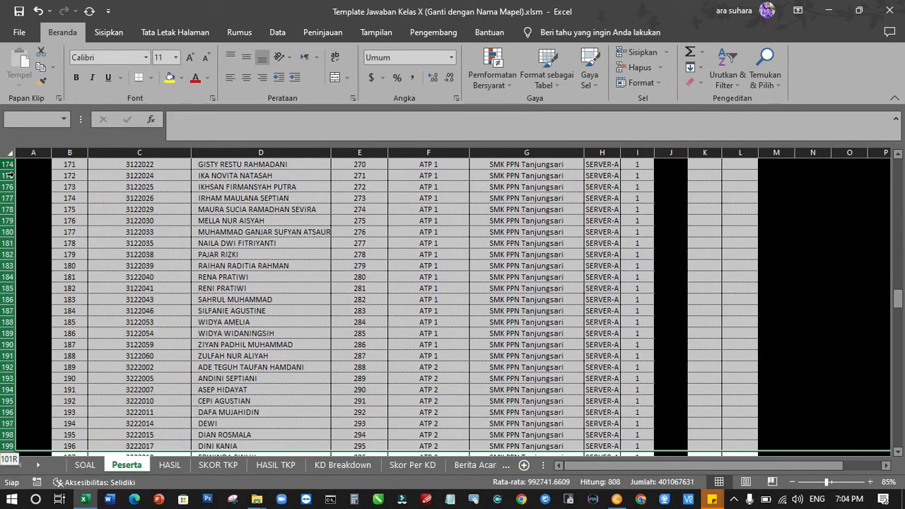
{"action": "key", "text": "shift+Down"}
{"action": "key", "text": "shift+Down"}
{"action": "key", "text": "shift+Down"}
{"action": "key", "text": "shift+Down"}
{"action": "key", "text": "shift+Down"}
{"action": "key", "text": "shift+Down"}
{"action": "key", "text": "shift+Down"}
{"action": "key", "text": "shift+Down"}
{"action": "key", "text": "shift+Down"}
{"action": "key", "text": "shift+Down"}
{"action": "key", "text": "shift+Down"}
{"action": "key", "text": "shift+Down"}
{"action": "key", "text": "shift+Down"}
{"action": "key", "text": "shift+Down"}
{"action": "key", "text": "shift+Down"}
{"action": "key", "text": "shift+Down"}
{"action": "key", "text": "shift+Down"}
{"action": "key", "text": "shift+Down"}
{"action": "key", "text": "shift+Down"}
{"action": "key", "text": "shift+Down"}
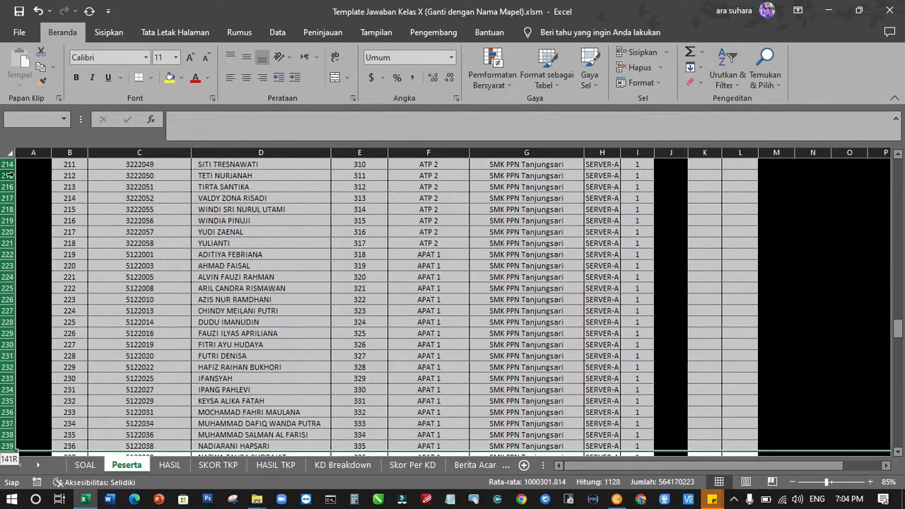
{"action": "key", "text": "shift+Down"}
{"action": "key", "text": "shift+Down"}
{"action": "key", "text": "shift+Down"}
{"action": "key", "text": "shift+Down"}
{"action": "key", "text": "shift+Down"}
{"action": "key", "text": "shift+Down"}
{"action": "key", "text": "shift+Down"}
{"action": "key", "text": "shift+Down"}
{"action": "key", "text": "shift+Down"}
{"action": "key", "text": "shift+Down"}
{"action": "key", "text": "shift+Down"}
{"action": "key", "text": "shift+Down"}
{"action": "key", "text": "shift+Down"}
{"action": "key", "text": "shift+Down"}
{"action": "key", "text": "shift+Down"}
{"action": "key", "text": "shift+Down"}
{"action": "key", "text": "shift+Down"}
{"action": "key", "text": "shift+Down"}
{"action": "key", "text": "shift+Down"}
{"action": "key", "text": "shift+Down"}
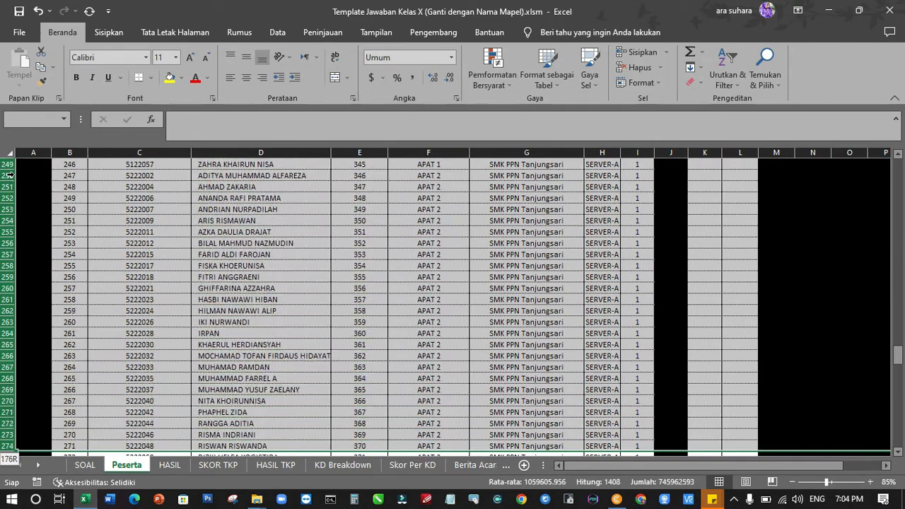
Step: Extend the row selection down to row 389, past the ADMIN entry, and bring up the row deletion options without applying one
{"action": "key", "text": "shift+Down"}
{"action": "key", "text": "shift+Down"}
{"action": "key", "text": "shift+Down"}
{"action": "key", "text": "shift+Down"}
{"action": "key", "text": "shift+Down"}
{"action": "key", "text": "shift+Down"}
{"action": "key", "text": "shift+Down"}
{"action": "key", "text": "shift+Down"}
{"action": "key", "text": "shift+Down"}
{"action": "key", "text": "shift+Down"}
{"action": "key", "text": "shift+Down"}
{"action": "key", "text": "shift+Down"}
{"action": "key", "text": "shift+Down"}
{"action": "key", "text": "shift+Down"}
{"action": "key", "text": "shift+Down"}
{"action": "key", "text": "shift+Down"}
{"action": "key", "text": "shift+Down"}
{"action": "key", "text": "shift+Down"}
{"action": "key", "text": "shift+Down"}
{"action": "key", "text": "shift+Down"}
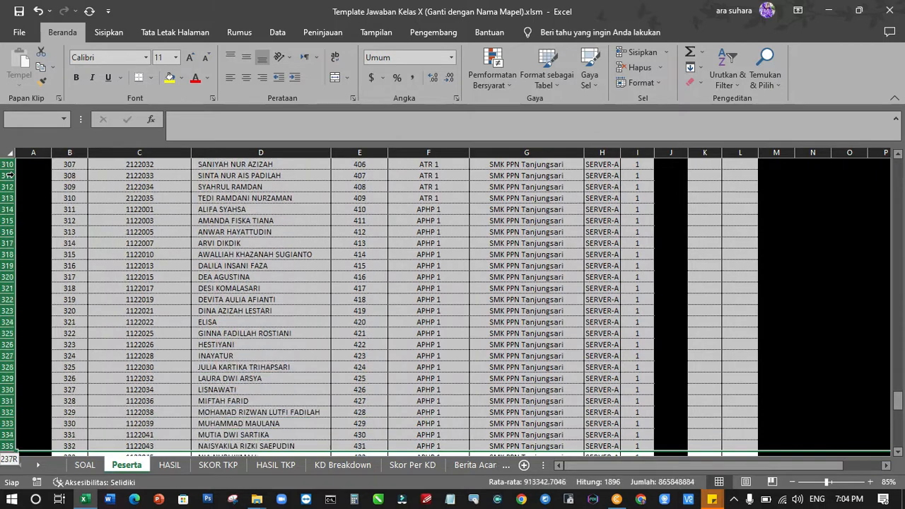
{"action": "key", "text": "shift+Down"}
{"action": "key", "text": "shift+Down"}
{"action": "key", "text": "shift+Down"}
{"action": "key", "text": "shift+Down"}
{"action": "key", "text": "shift+Down"}
{"action": "key", "text": "shift+Down"}
{"action": "key", "text": "shift+Down"}
{"action": "key", "text": "shift+Down"}
{"action": "key", "text": "shift+Down"}
{"action": "key", "text": "shift+Down"}
{"action": "key", "text": "shift+Down"}
{"action": "key", "text": "shift+Down"}
{"action": "key", "text": "shift+Down"}
{"action": "key", "text": "shift+Down"}
{"action": "key", "text": "shift+Down"}
{"action": "key", "text": "shift+Down"}
{"action": "key", "text": "shift+Down"}
{"action": "key", "text": "shift+Down"}
{"action": "key", "text": "shift+Down"}
{"action": "key", "text": "shift+Down"}
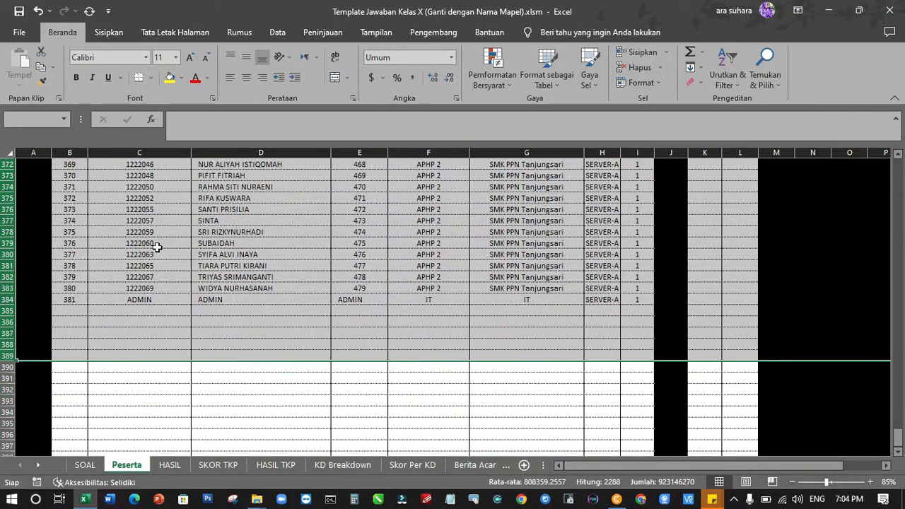
{"action": "right_click", "coordinate": [158, 248]}
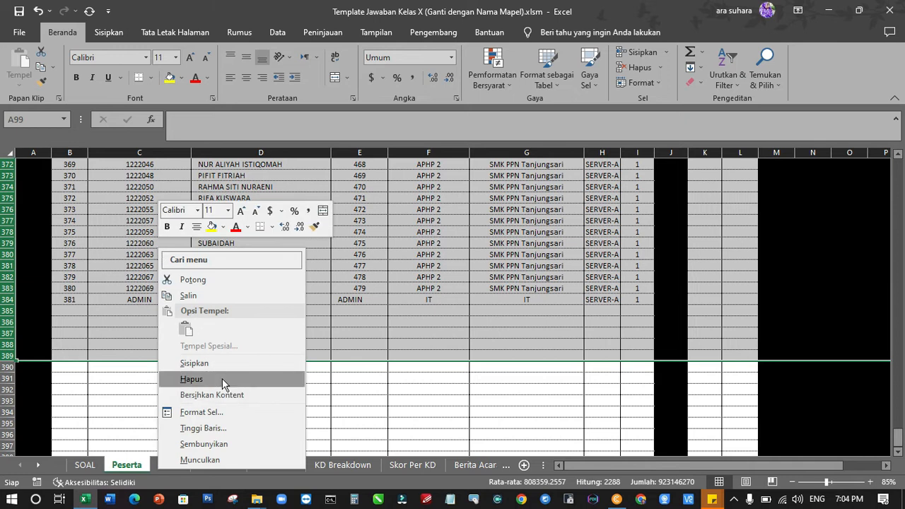
{"action": "left_click", "coordinate": [444, 410]}
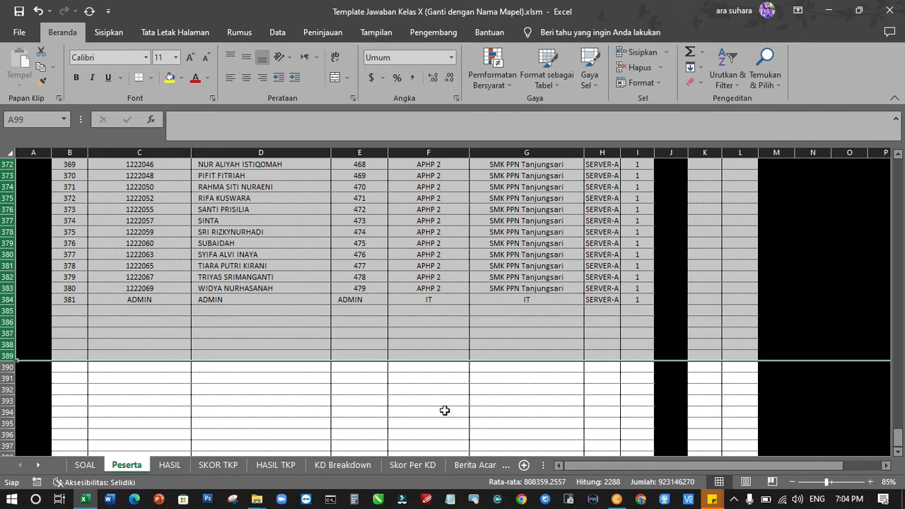
{"action": "left_click", "coordinate": [88, 464]}
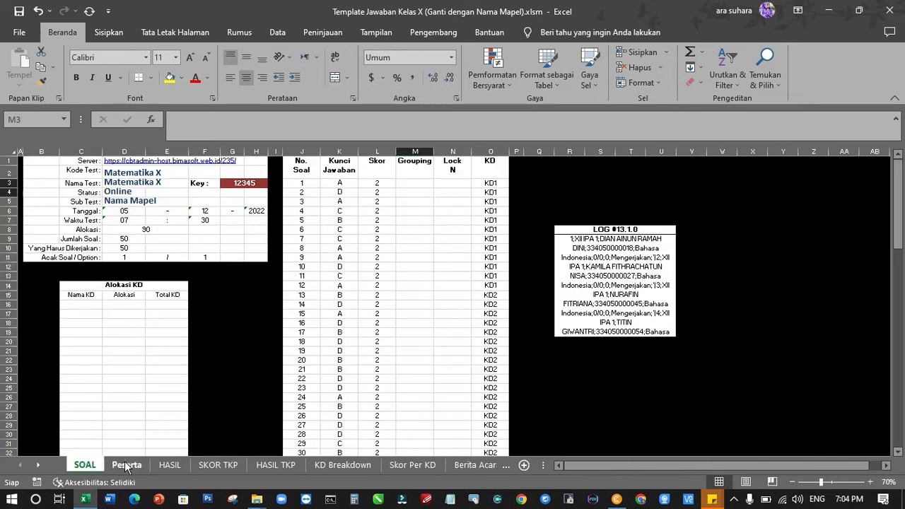
{"action": "left_click", "coordinate": [127, 465]}
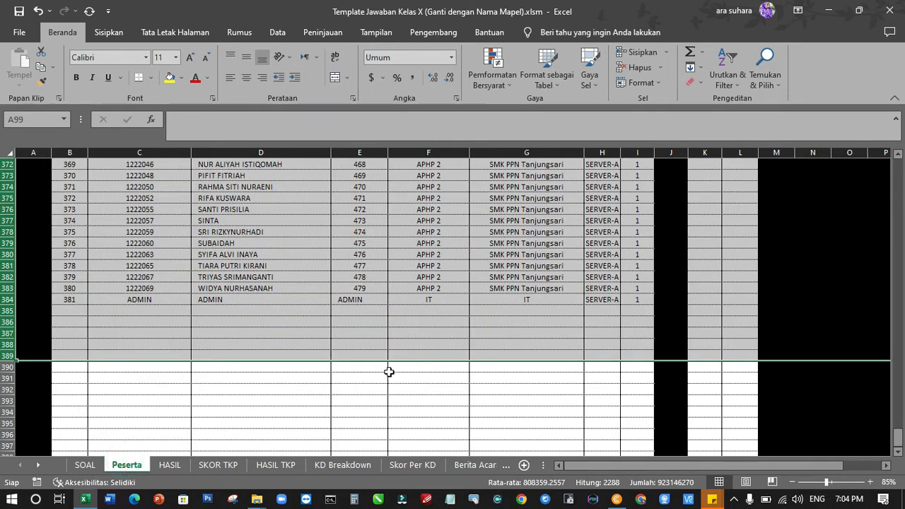
Step: Switch to File Explorer, open Template soal.docm from the template Sola 2022_2023 folder in Word, and enable editing at its NAMA MAPEL title
{"action": "left_click", "coordinate": [256, 499]}
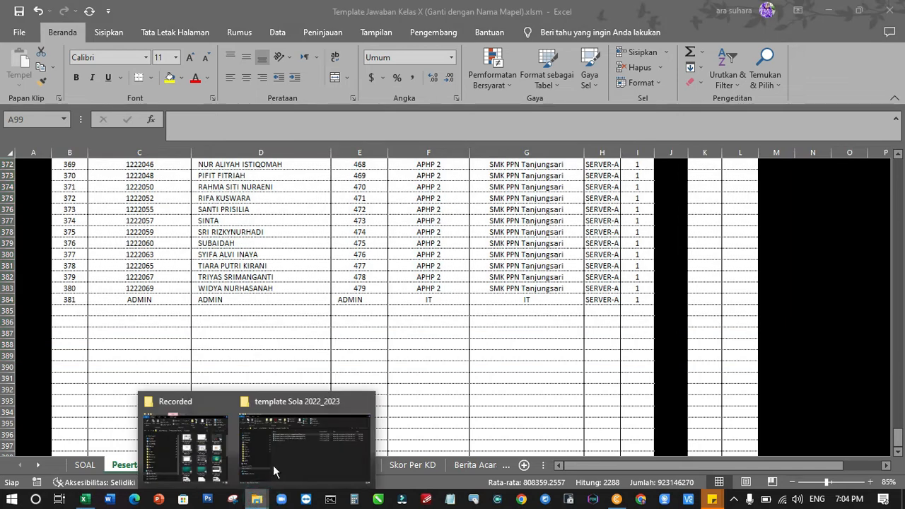
{"action": "left_click", "coordinate": [333, 443]}
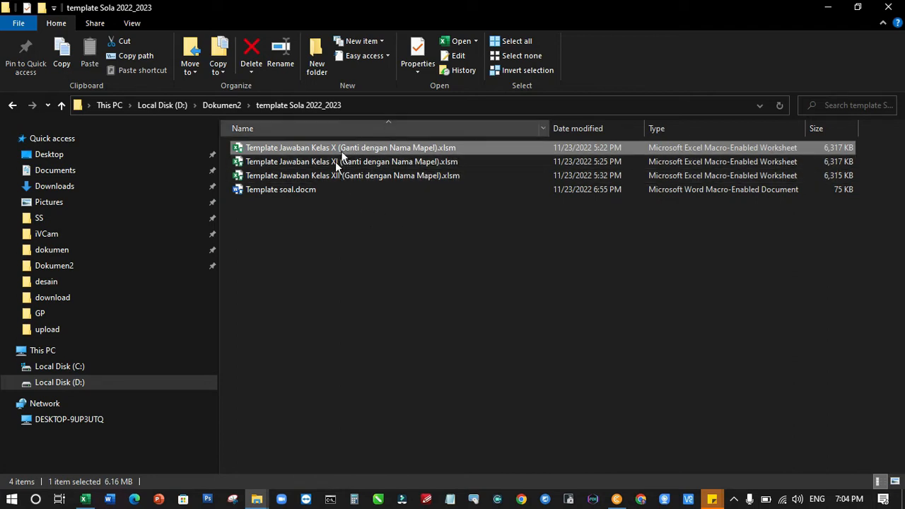
{"action": "double_click", "coordinate": [303, 195]}
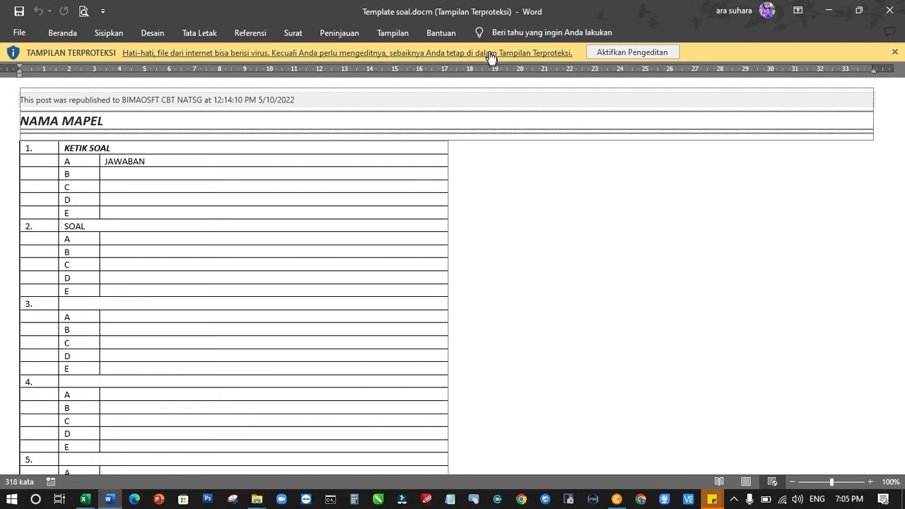
{"action": "left_click", "coordinate": [640, 53]}
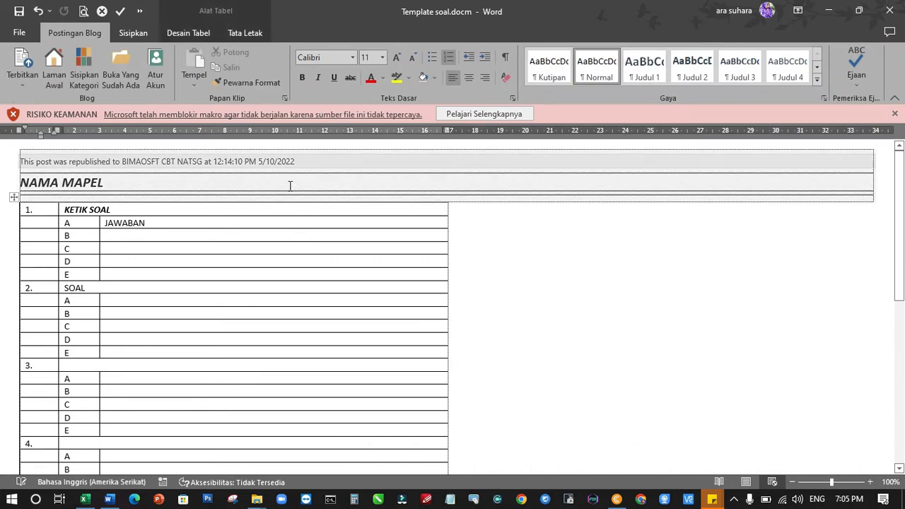
{"action": "left_click", "coordinate": [99, 183]}
{"action": "left_click", "coordinate": [107, 185]}
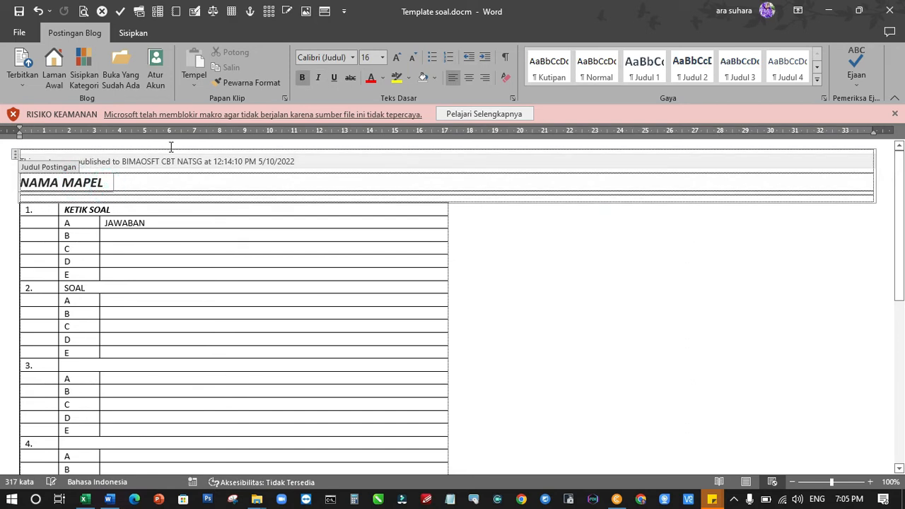
Step: Arrange the Word question template beside the Excel answer workbook and show the workbook's SOAL sheet
{"action": "left_click_drag", "start_coordinate": [541, 8], "coordinate": [688, 35]}
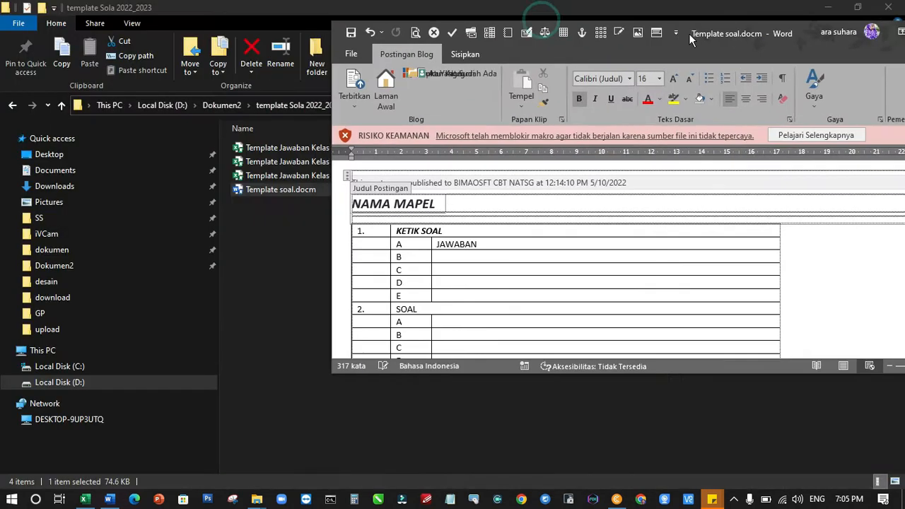
{"action": "key", "text": "super+Right"}
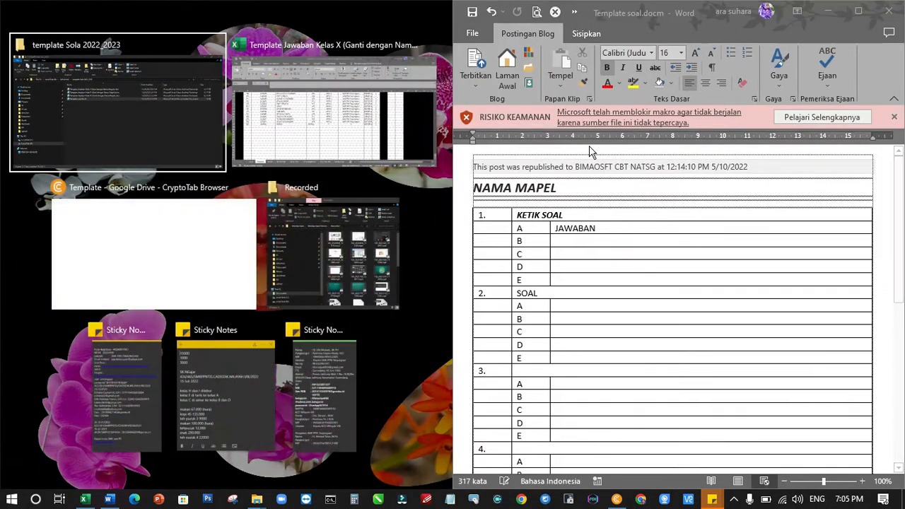
{"action": "left_click", "coordinate": [319, 146]}
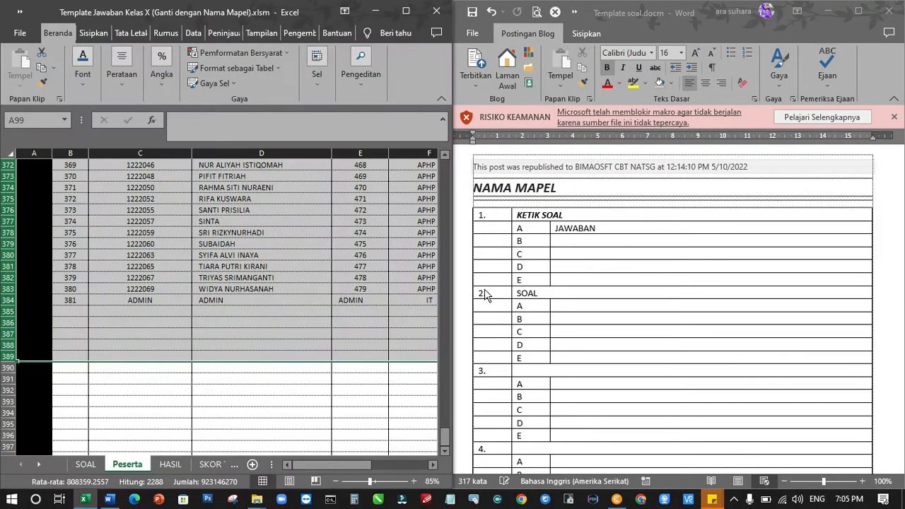
{"action": "left_click", "coordinate": [86, 463]}
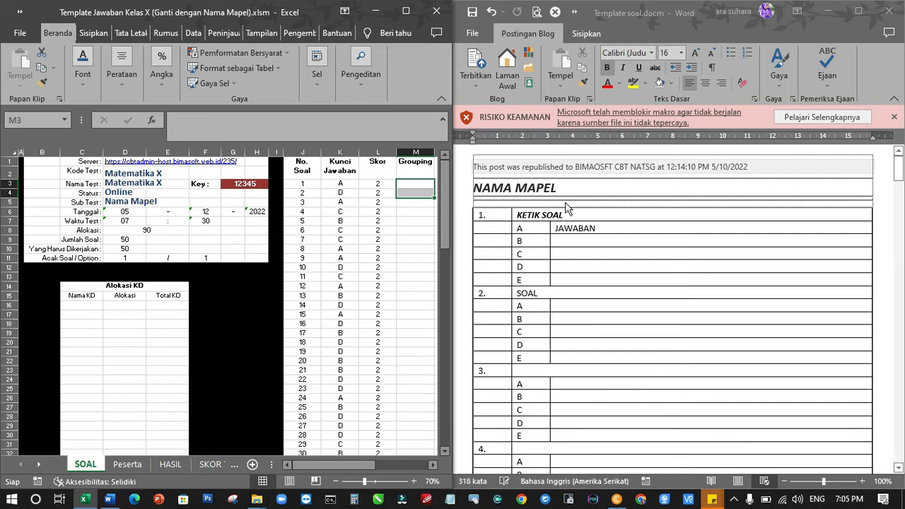
Step: Replace the question document's NAMA MAPEL title with Matematika X, matching the Kode Test entry on the SOAL sheet
{"action": "left_click", "coordinate": [524, 191]}
{"action": "left_click_drag", "start_coordinate": [557, 189], "coordinate": [485, 191]}
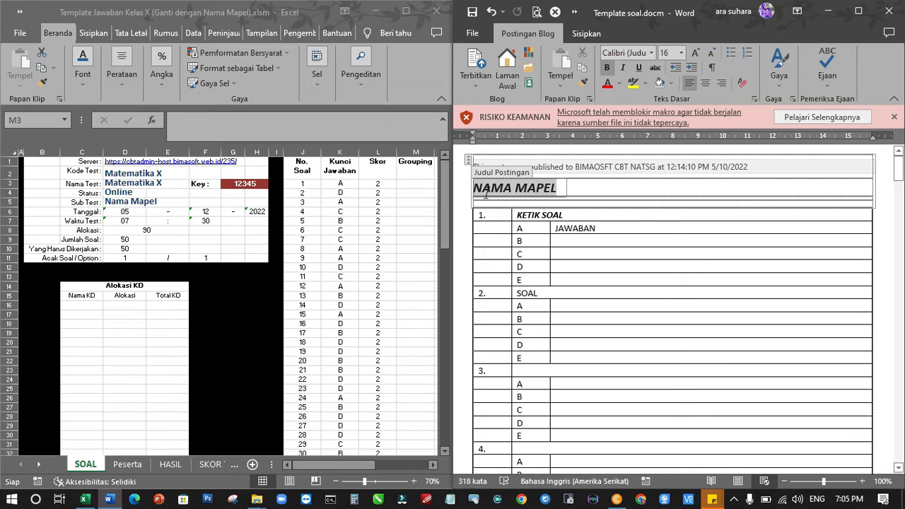
{"action": "left_click", "coordinate": [117, 173]}
{"action": "left_click", "coordinate": [116, 174]}
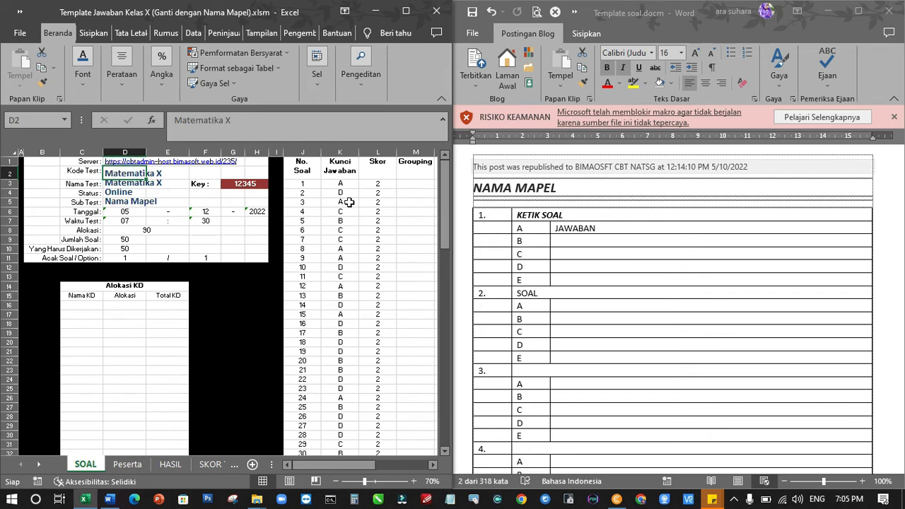
{"action": "left_click", "coordinate": [495, 189]}
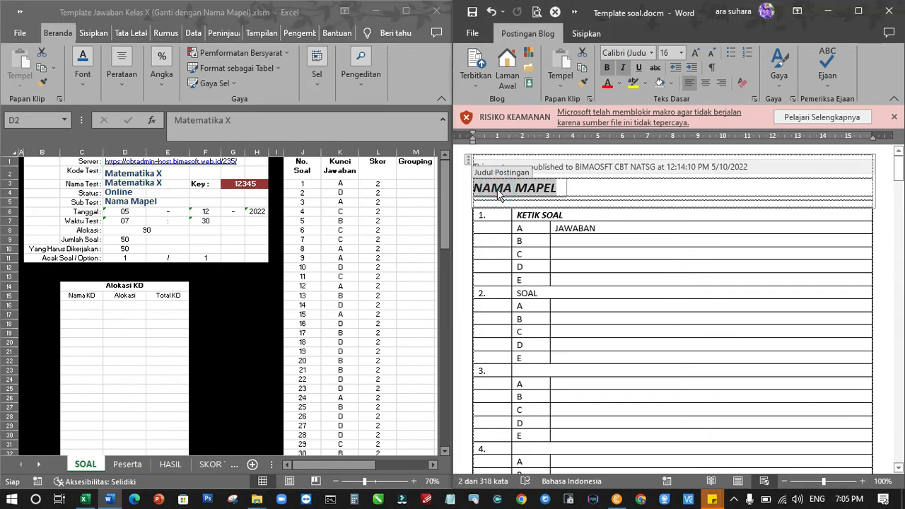
{"action": "left_click", "coordinate": [129, 178]}
{"action": "left_click", "coordinate": [246, 123]}
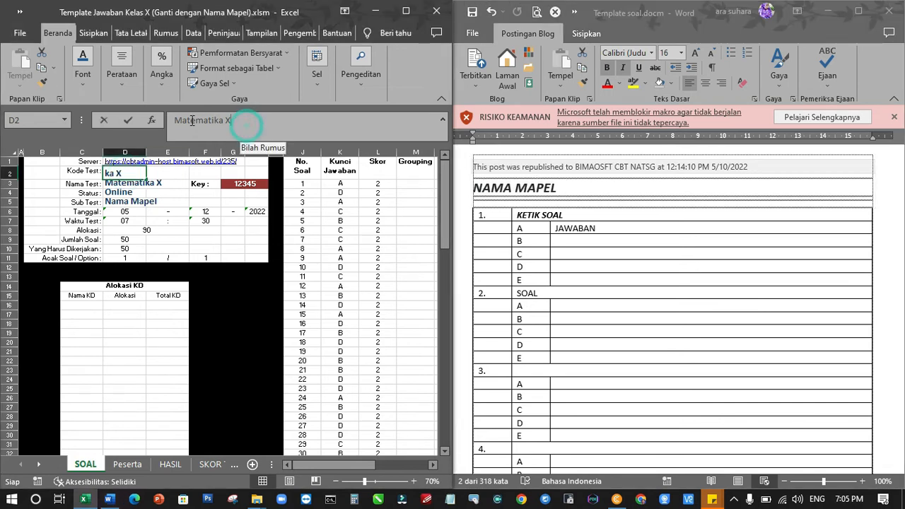
{"action": "left_click_drag", "start_coordinate": [191, 121], "coordinate": [159, 121]}
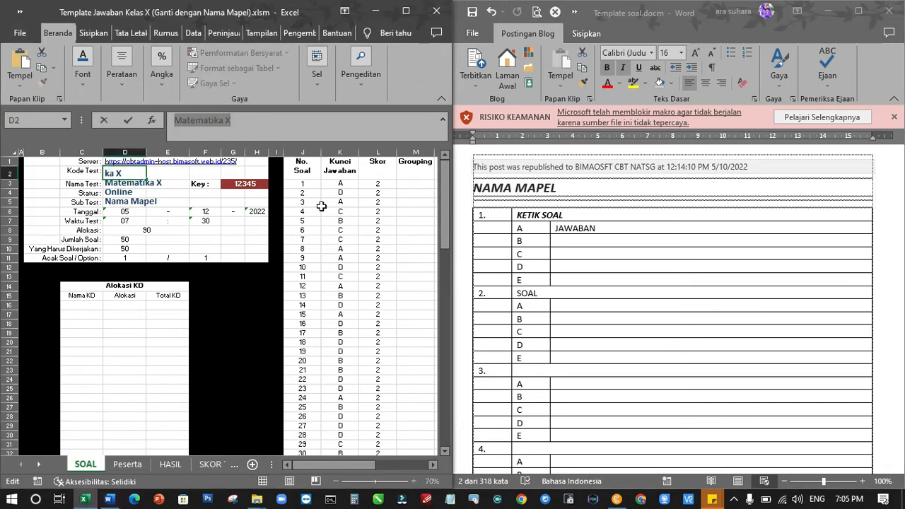
{"action": "left_click", "coordinate": [494, 192]}
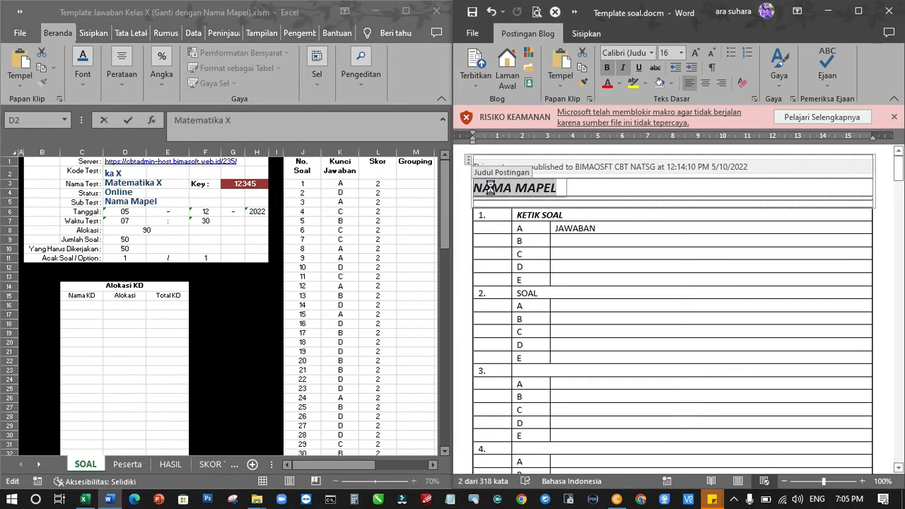
{"action": "type", "text": "Matematika X"}
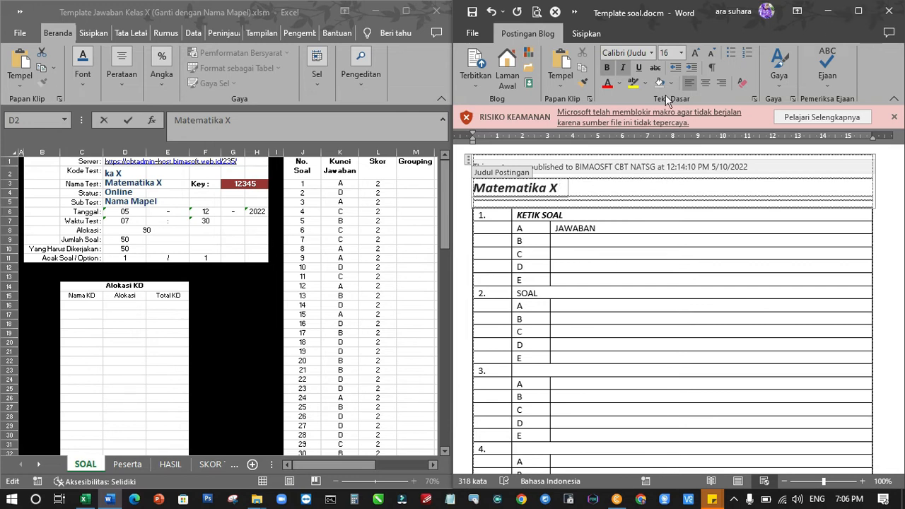
{"action": "triple_click", "coordinate": [560, 186]}
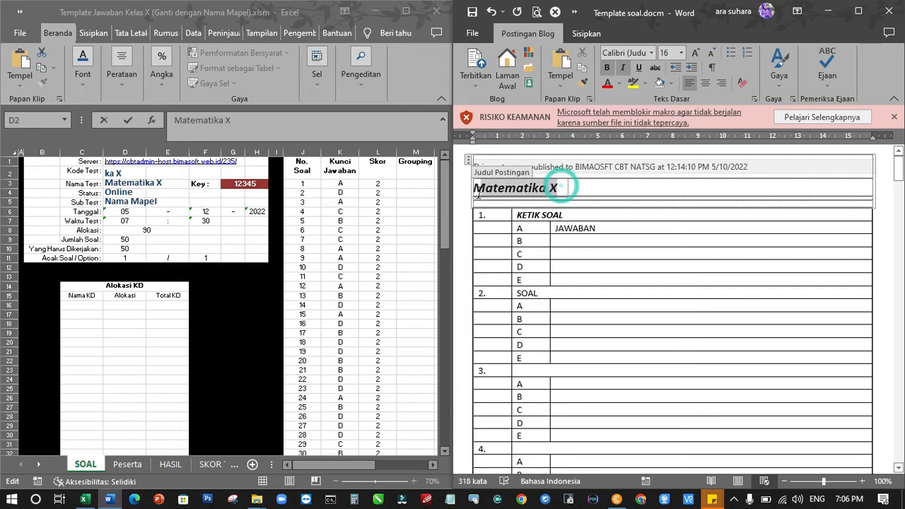
{"action": "left_click", "coordinate": [136, 173]}
{"action": "left_click", "coordinate": [154, 212]}
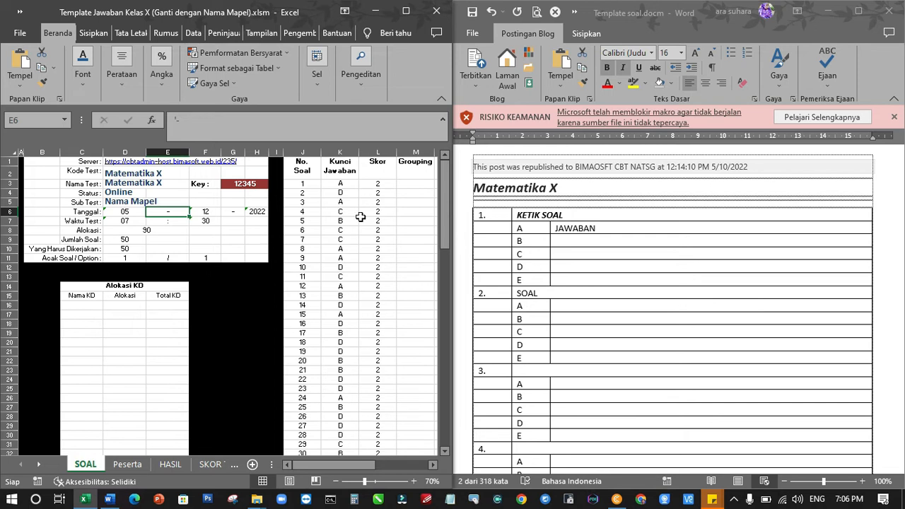
Step: Maximize the Word document and replace question 1's KETIK SOAL placeholder with "Urutan sterilisasi botol yang baik adalah"
{"action": "left_click", "coordinate": [861, 11]}
{"action": "left_click", "coordinate": [861, 11]}
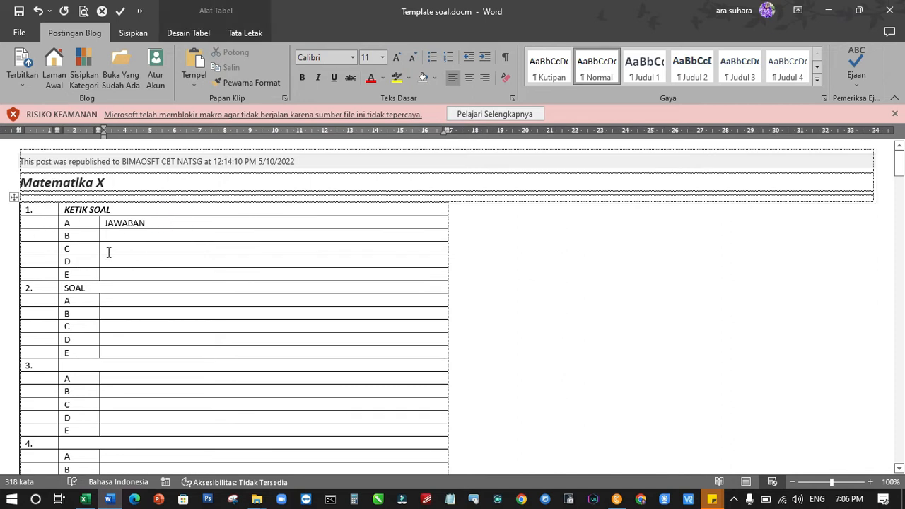
{"action": "left_click_drag", "start_coordinate": [121, 206], "coordinate": [65, 215]}
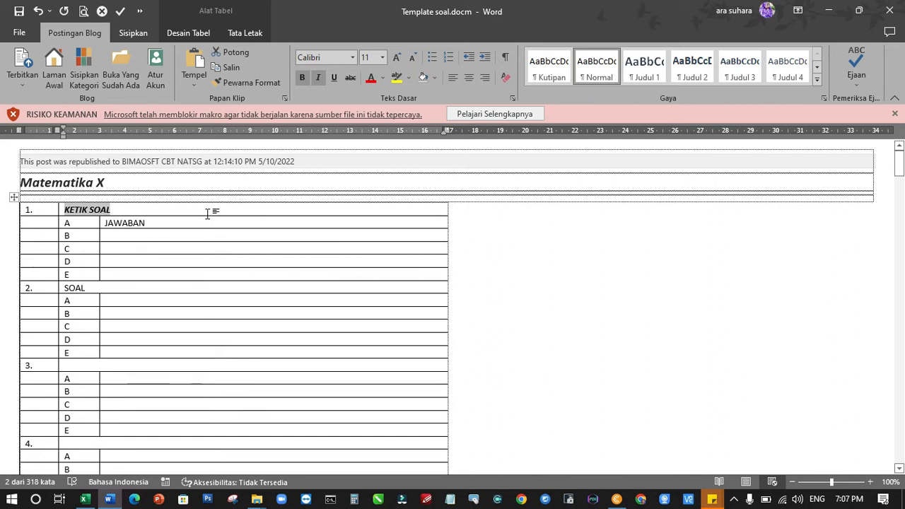
{"action": "type", "text": "ut"}
{"action": "key", "text": "BackSpace"}
{"action": "type", "text": "ru"}
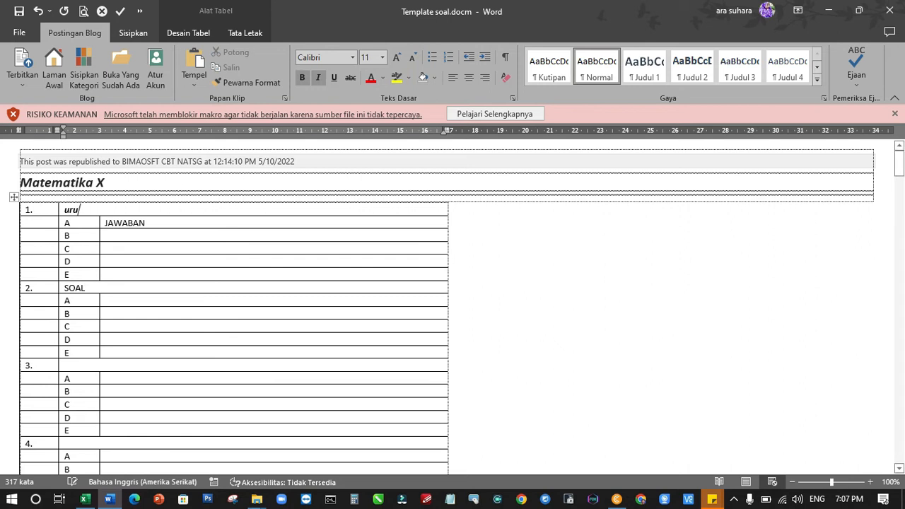
{"action": "type", "text": "tan "}
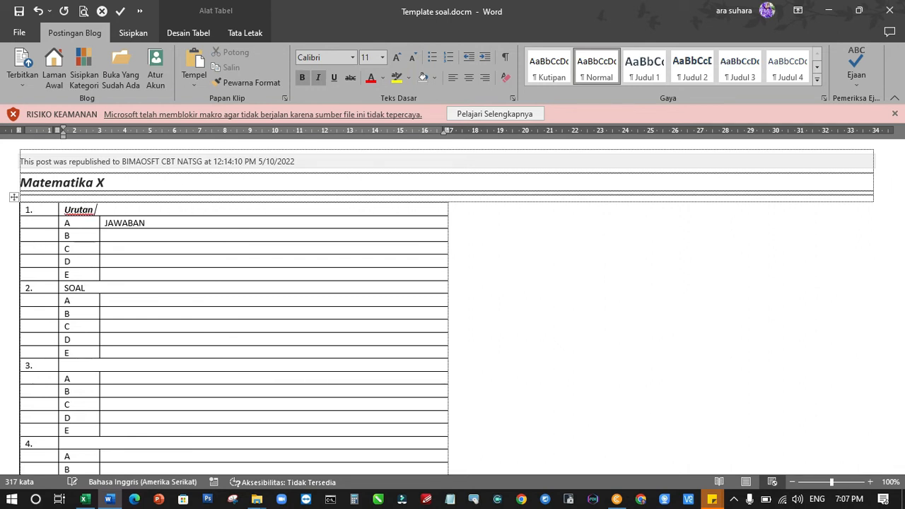
{"action": "type", "text": "sterilisasi"}
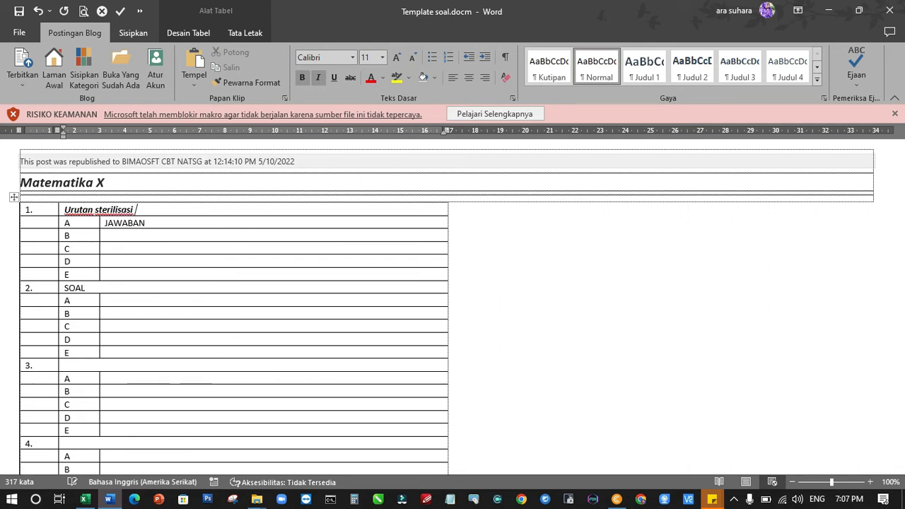
{"action": "type", "text": " botol"}
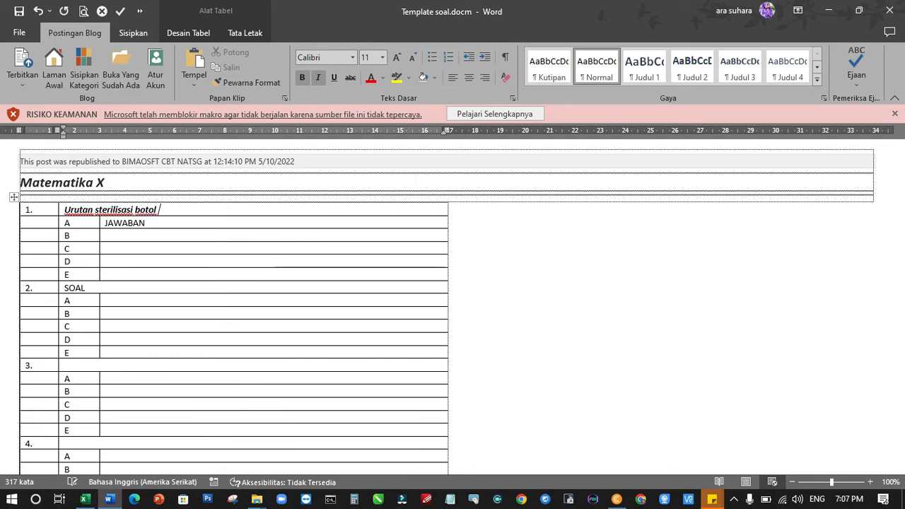
{"action": "type", "text": " yang baik "}
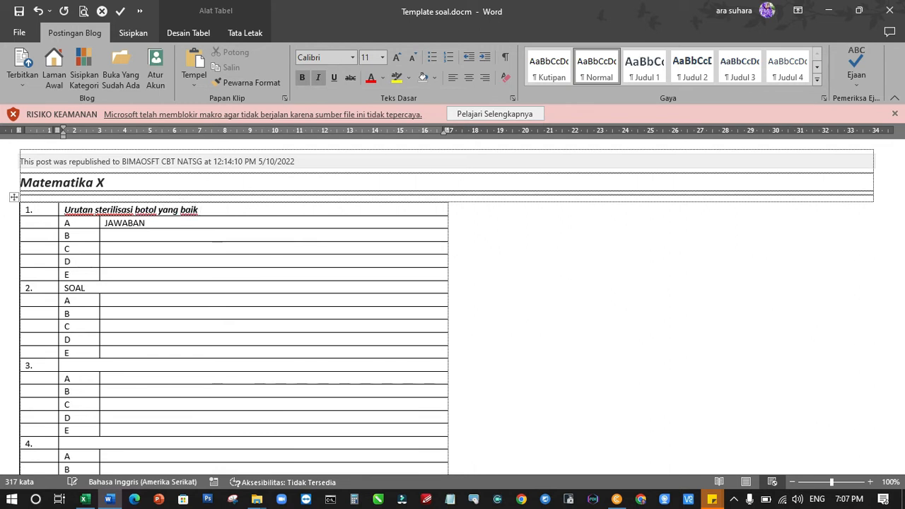
{"action": "type", "text": "adalah"}
Step: Start a new line numbered "1." beneath question 1's text and turn off its automatic numbering
{"action": "key", "text": "Return"}
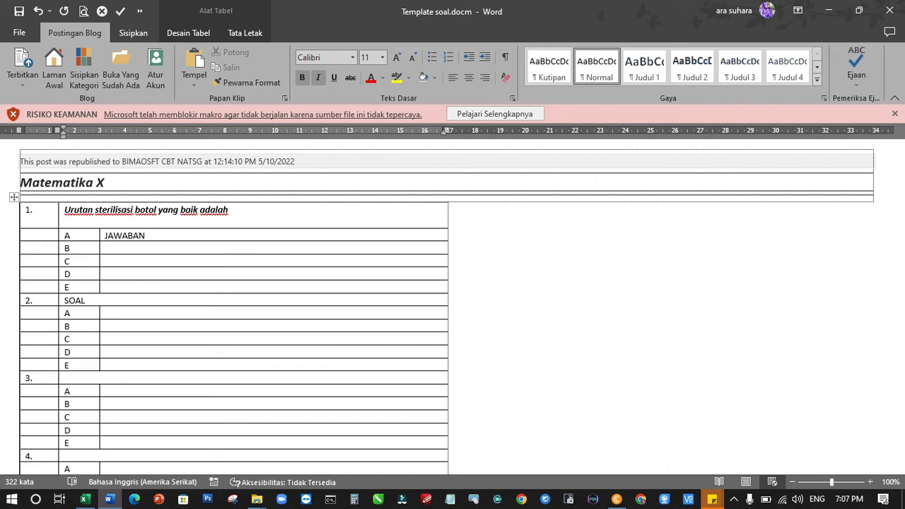
{"action": "type", "text": "1"}
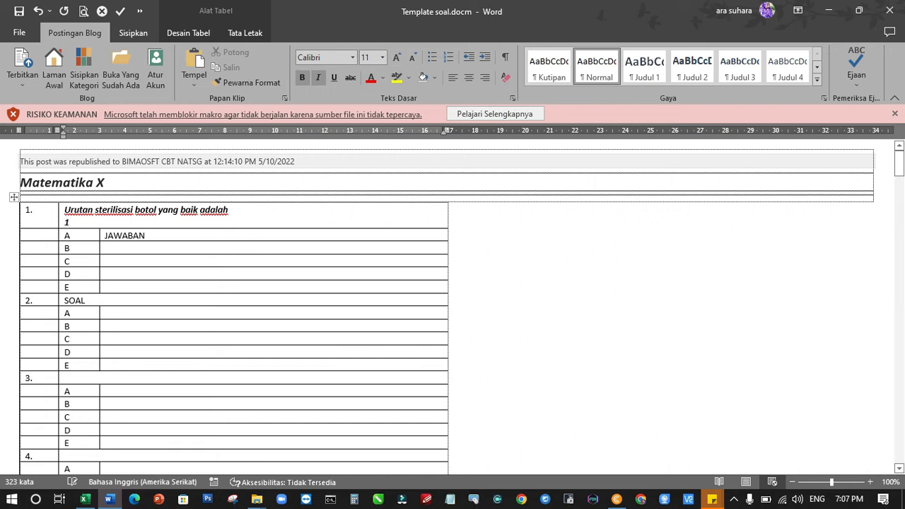
{"action": "type", "text": "."}
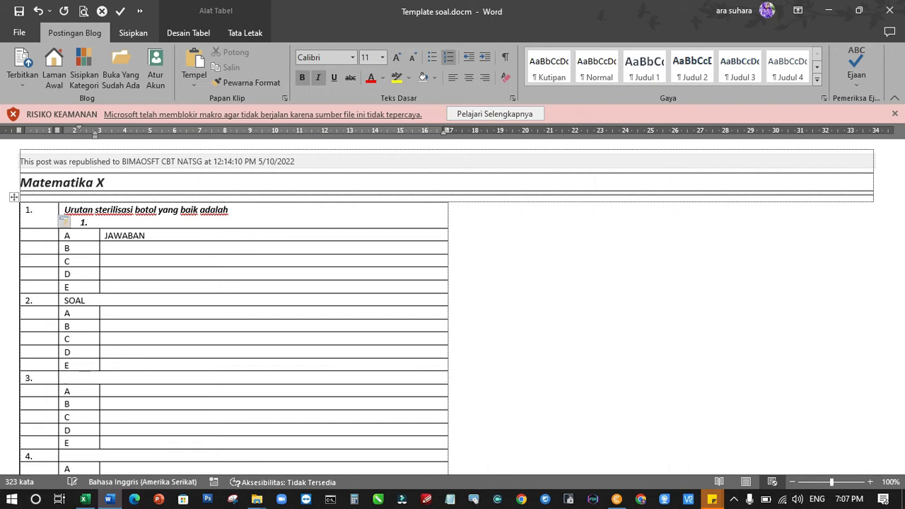
{"action": "left_click", "coordinate": [445, 56]}
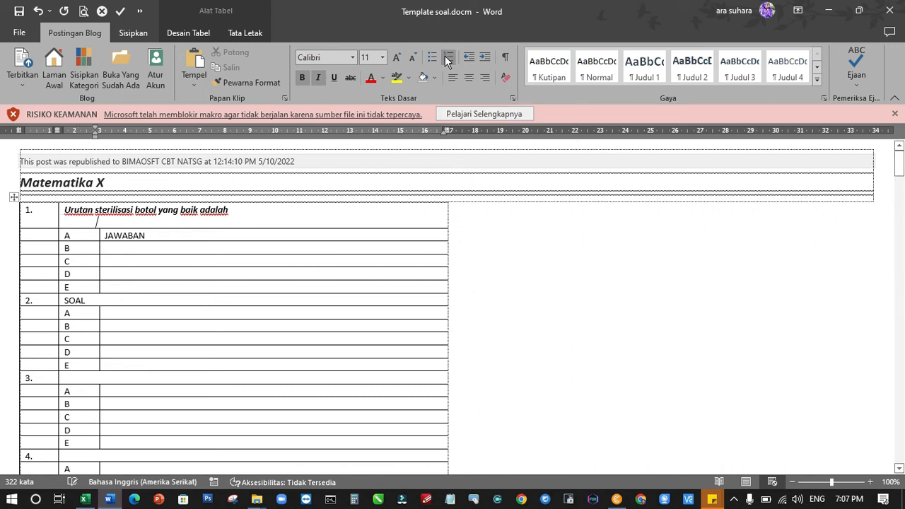
Step: Add three manually numbered sample lines beneath question 1's text: "1 xxxx", "2 xxxxx" and "3xxxx"
{"action": "key", "text": "ctrl+z"}
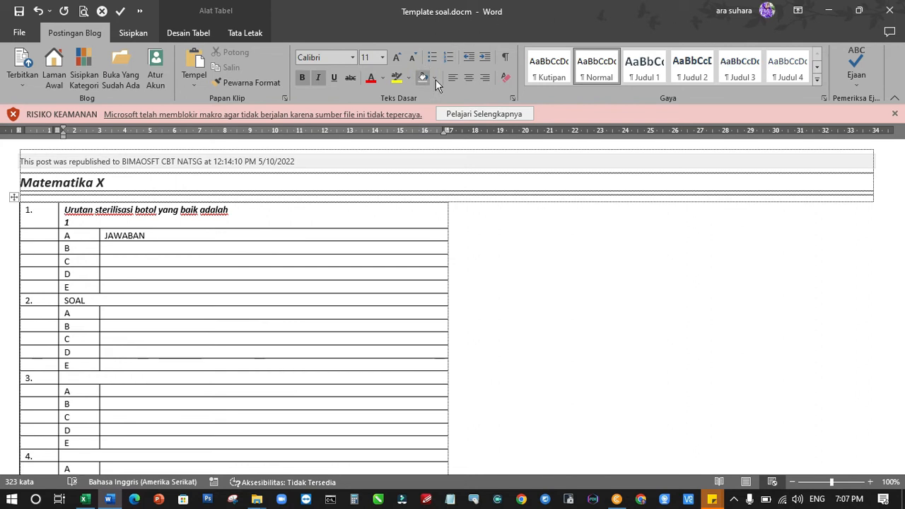
{"action": "left_click", "coordinate": [287, 186]}
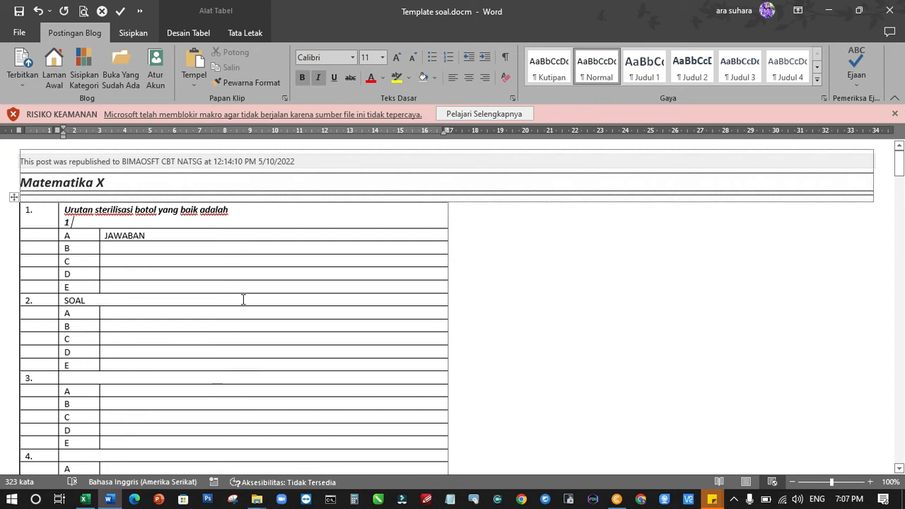
{"action": "type", "text": "xxxx"}
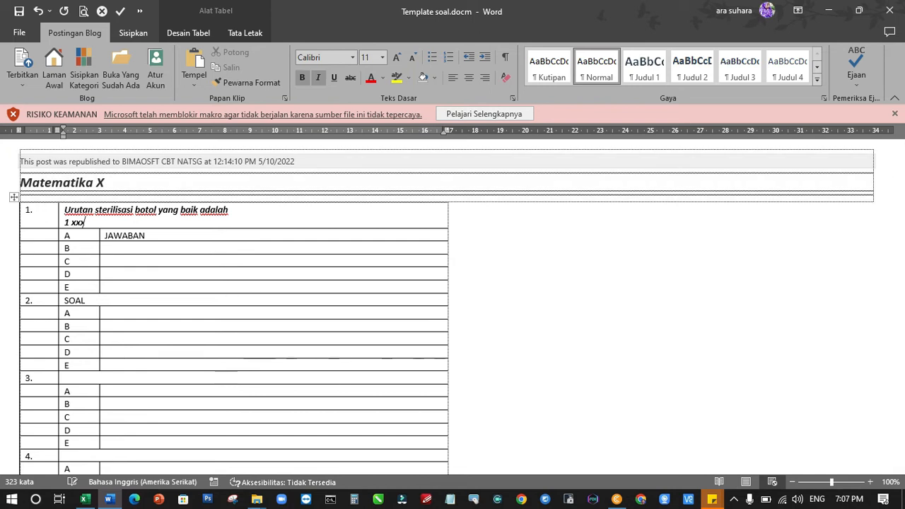
{"action": "key", "text": "Return"}
{"action": "type", "text": "2 xxxxx"}
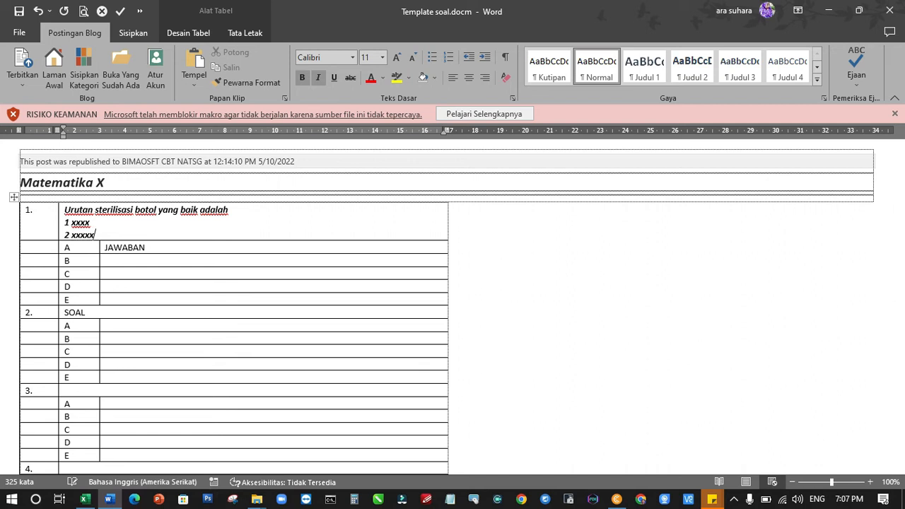
{"action": "key", "text": "Return"}
{"action": "type", "text": "3xxxx"}
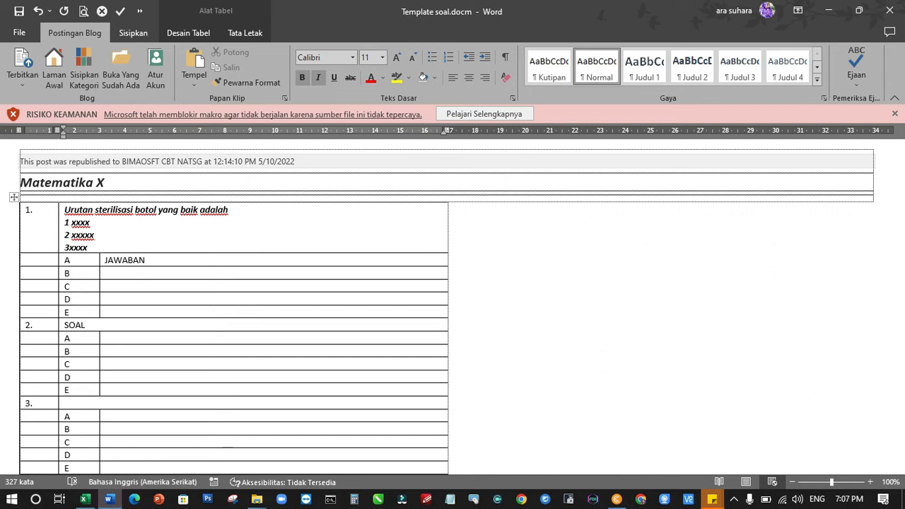
Step: Delete the three numbered sample lines beneath question 1's text
{"action": "left_click", "coordinate": [117, 246]}
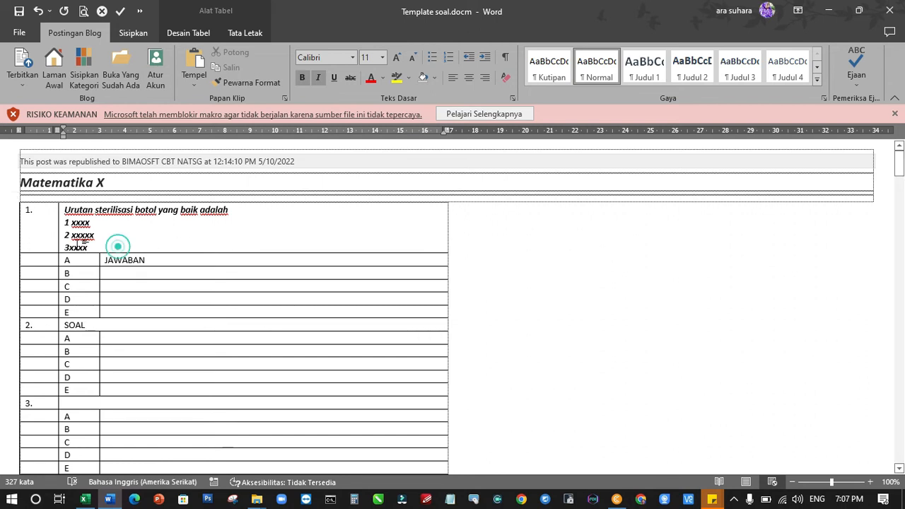
{"action": "left_click_drag", "start_coordinate": [79, 243], "coordinate": [64, 221]}
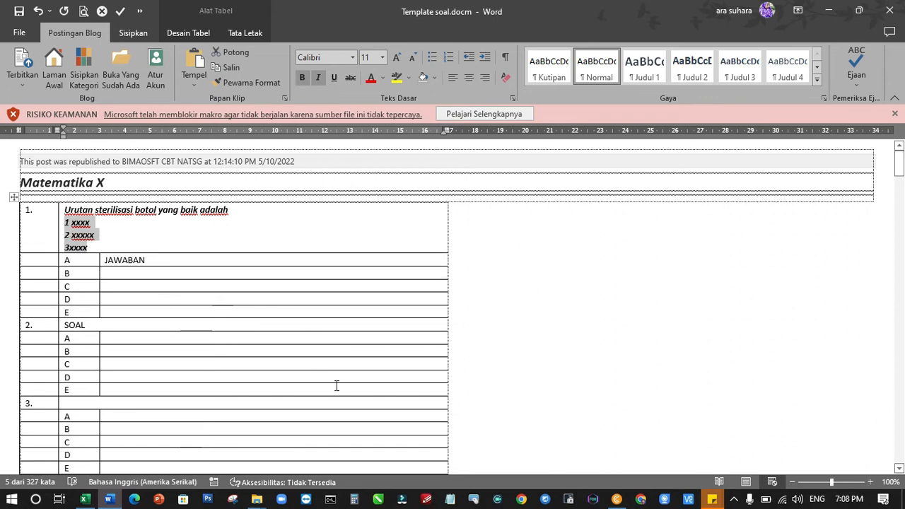
{"action": "key", "text": "Delete"}
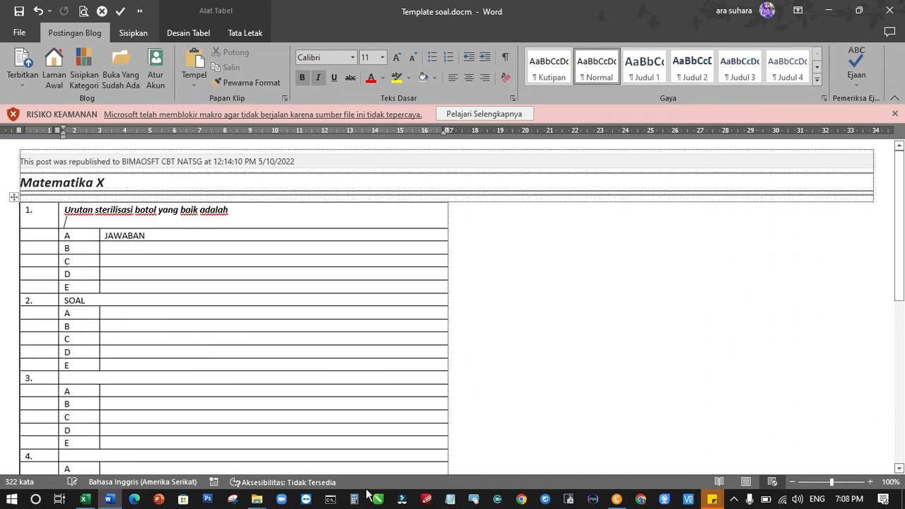
Step: Capture a rectangular area of the Word window with Snipping Tool and paste the snip beneath question 1's text
{"action": "left_click", "coordinate": [232, 499]}
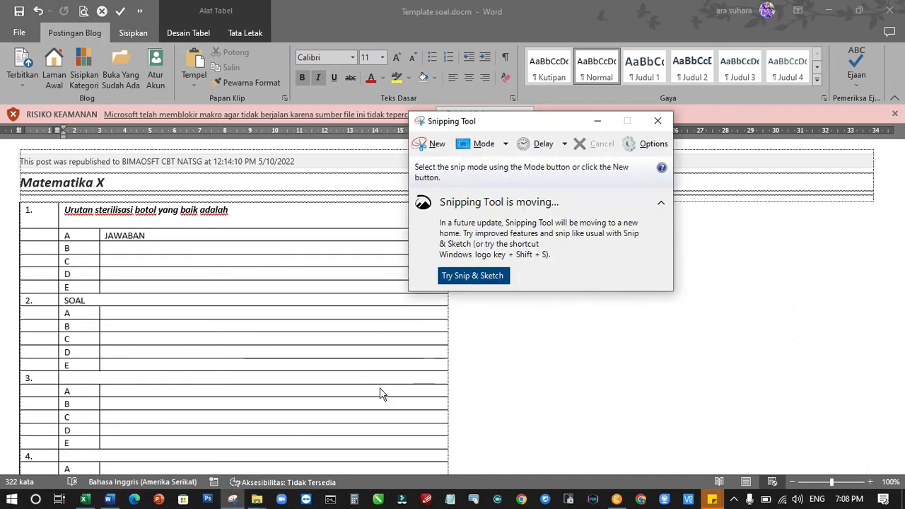
{"action": "left_click", "coordinate": [429, 144]}
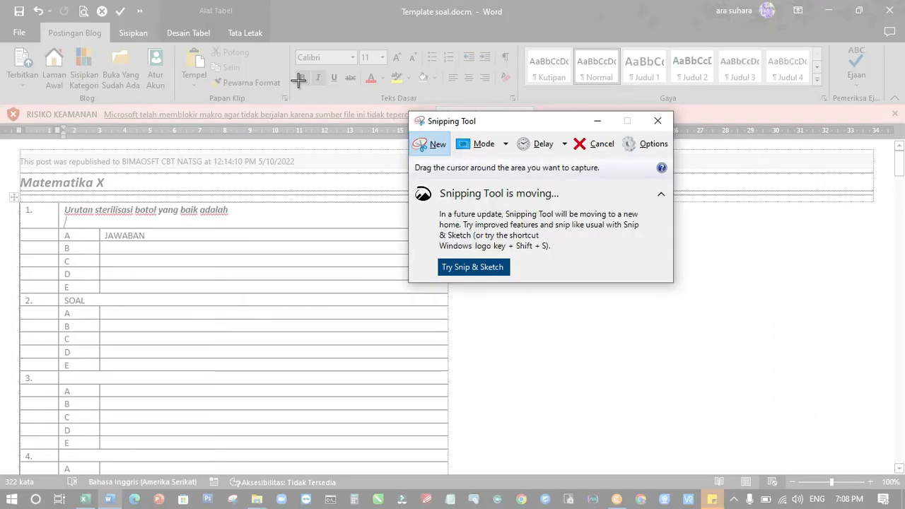
{"action": "left_click_drag", "start_coordinate": [81, 18], "coordinate": [487, 328]}
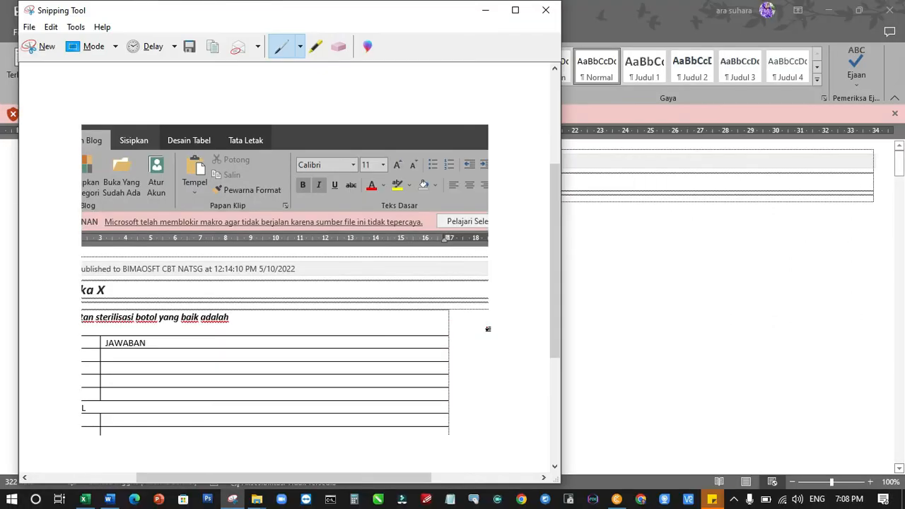
{"action": "left_click", "coordinate": [696, 332]}
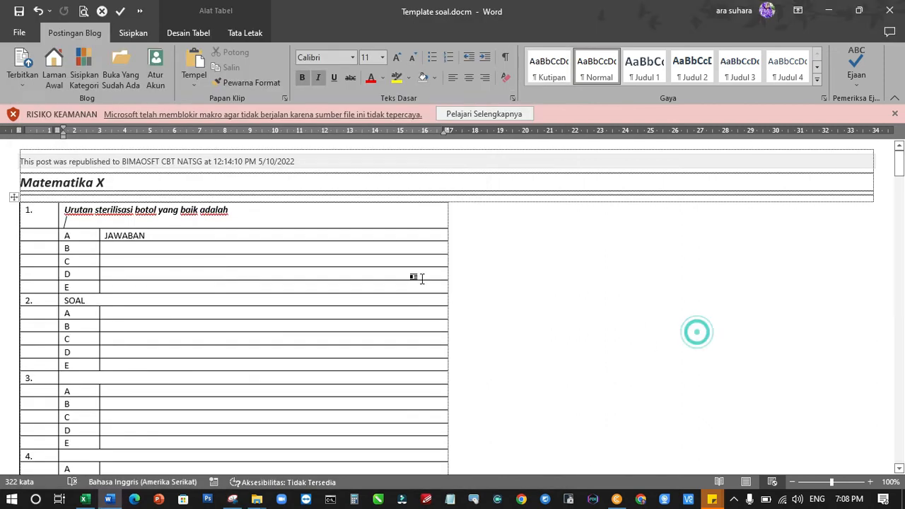
{"action": "key", "text": "ctrl+v"}
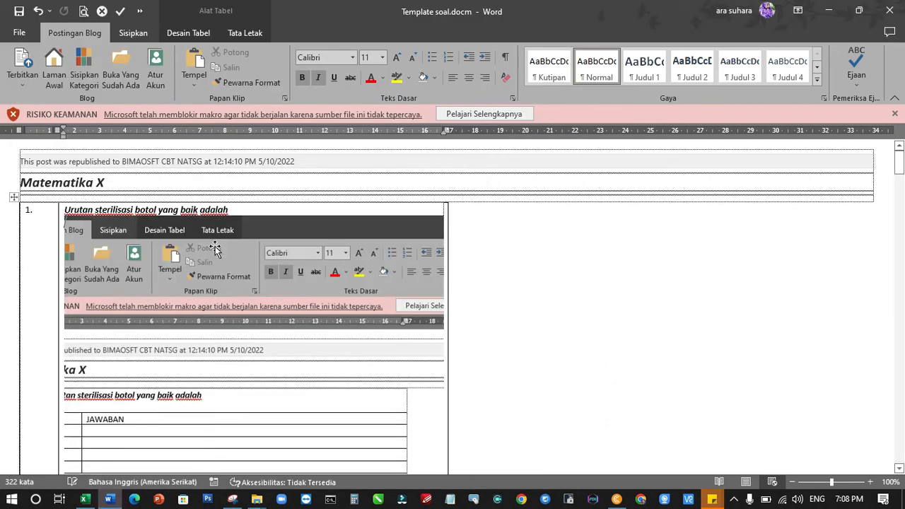
Step: Review the text-wrapping layout options of the pasted snip in question 1 and delete the picture
{"action": "scroll", "coordinate": [215, 246], "scroll_direction": "down", "scroll_amount": 1}
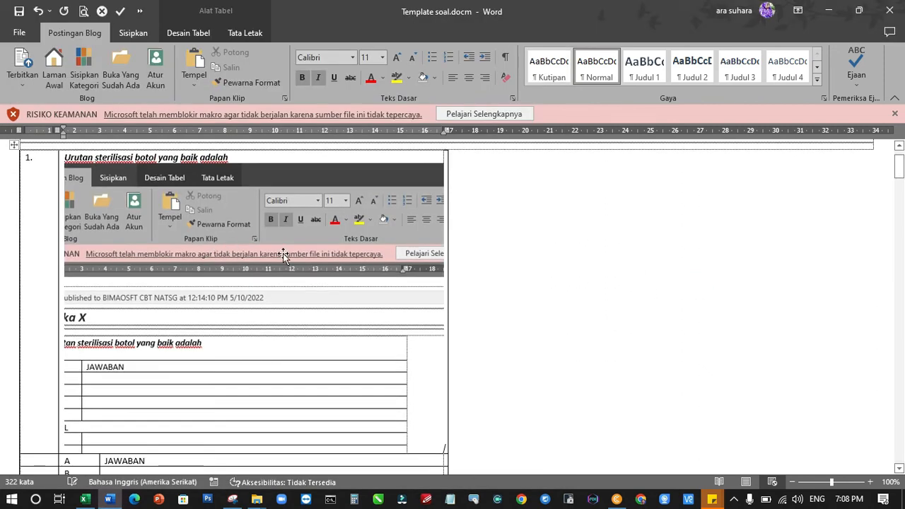
{"action": "left_click", "coordinate": [237, 262]}
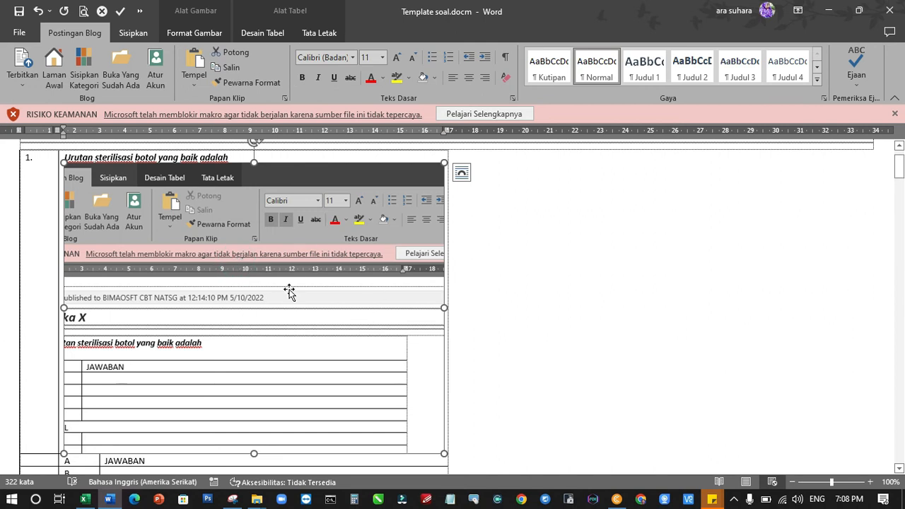
{"action": "left_click", "coordinate": [461, 174]}
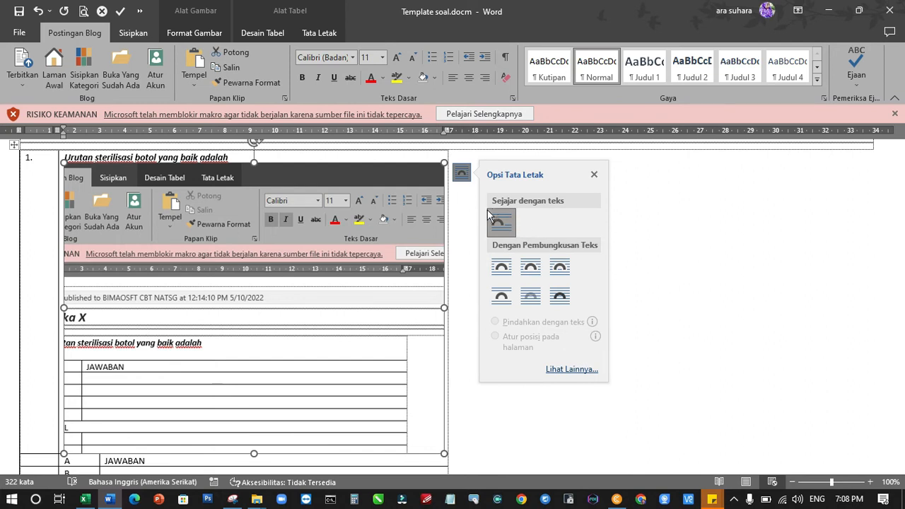
{"action": "left_click", "coordinate": [595, 171]}
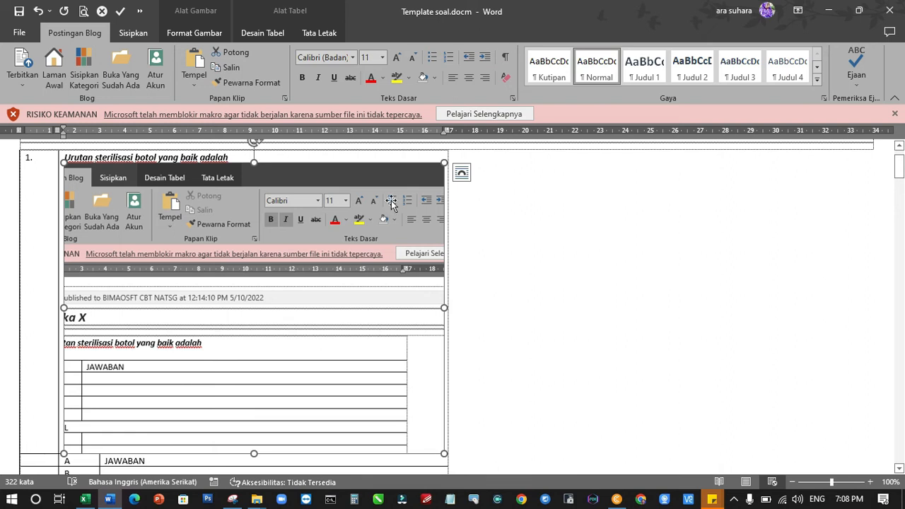
{"action": "key", "text": "Delete"}
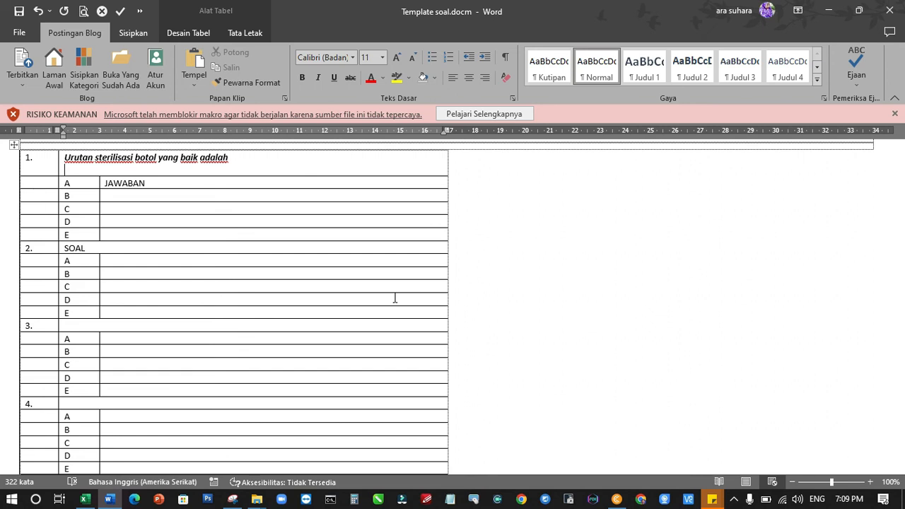
Step: Look through the remaining question rows and close Template soal.docm without saving the changes
{"action": "scroll", "coordinate": [244, 357], "scroll_direction": "down", "scroll_amount": 3}
{"action": "scroll", "coordinate": [243, 357], "scroll_direction": "down", "scroll_amount": 16}
{"action": "scroll", "coordinate": [244, 355], "scroll_direction": "down", "scroll_amount": 13}
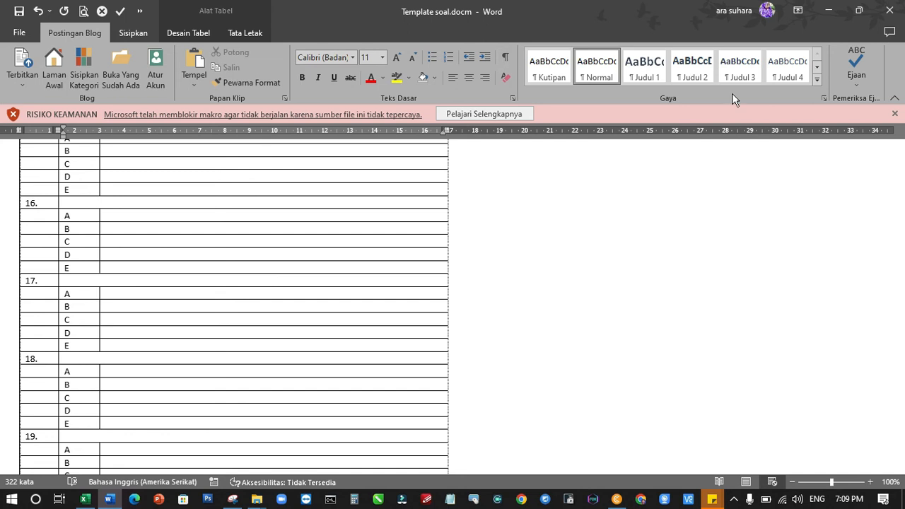
{"action": "left_click", "coordinate": [888, 14]}
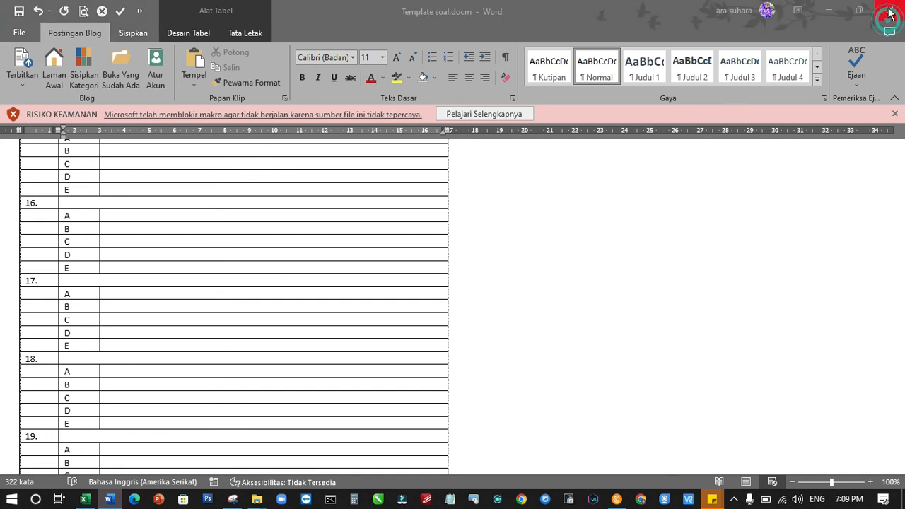
{"action": "left_click", "coordinate": [453, 276]}
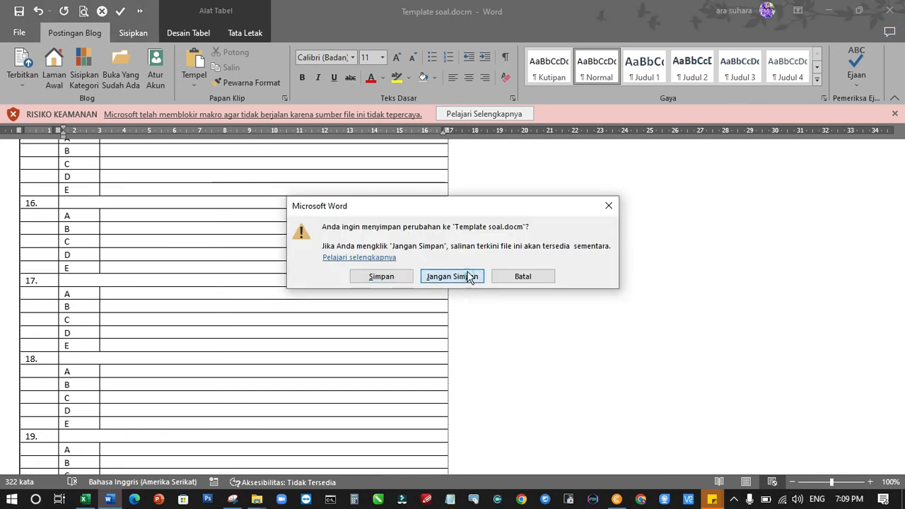
{"action": "left_click", "coordinate": [707, 348]}
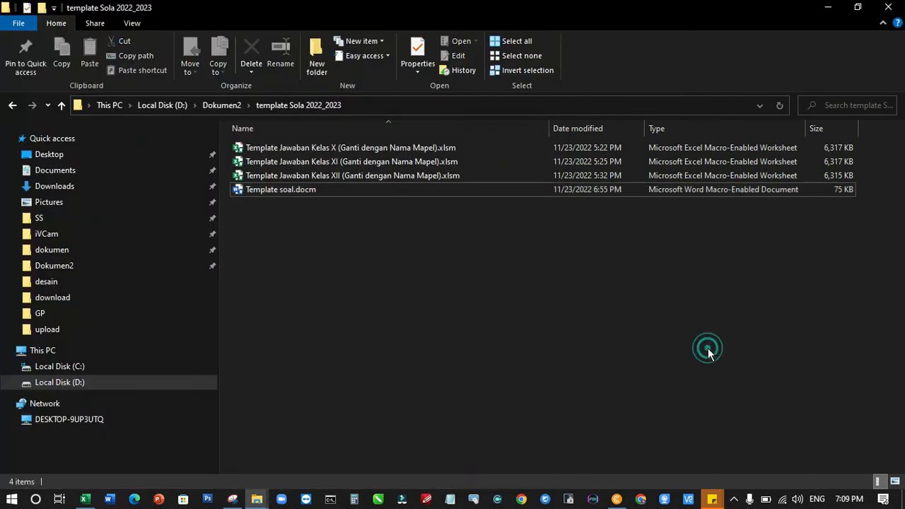